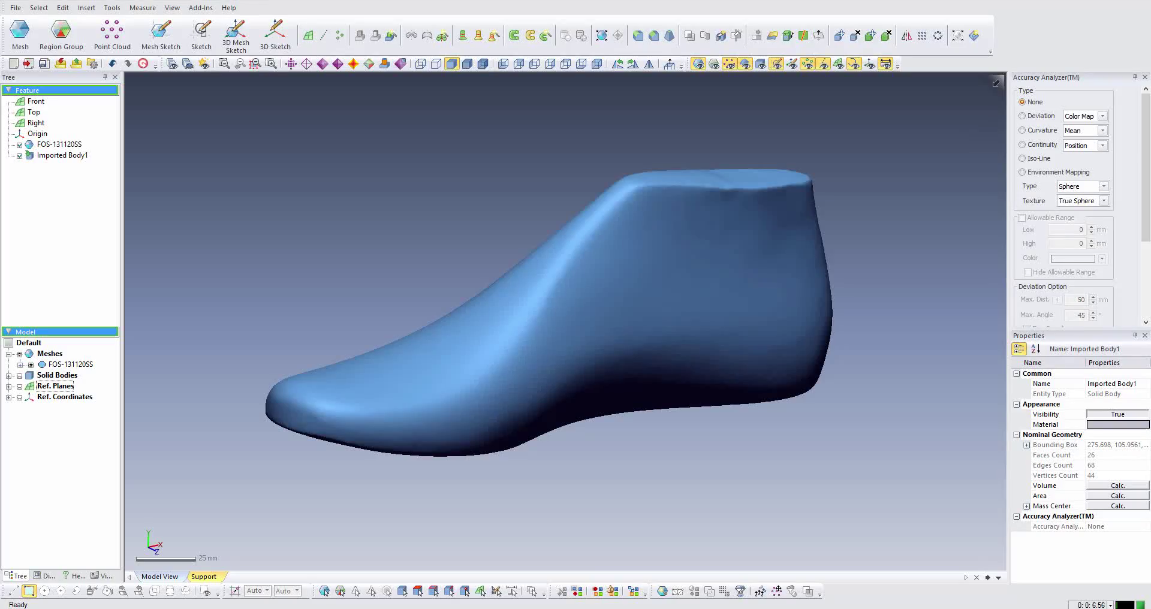
Step: Auto-segment the FOS-131120SS scan at sensitivity 70 into 100 regions in Region Group1
mouse_move(681, 456)
right_down()
mouse_move(612, 208)
mouse_move(530, 336)
mouse_move(612, 330)
mouse_move(753, 363)
right_up()
scroll(754, 358, up, 5)
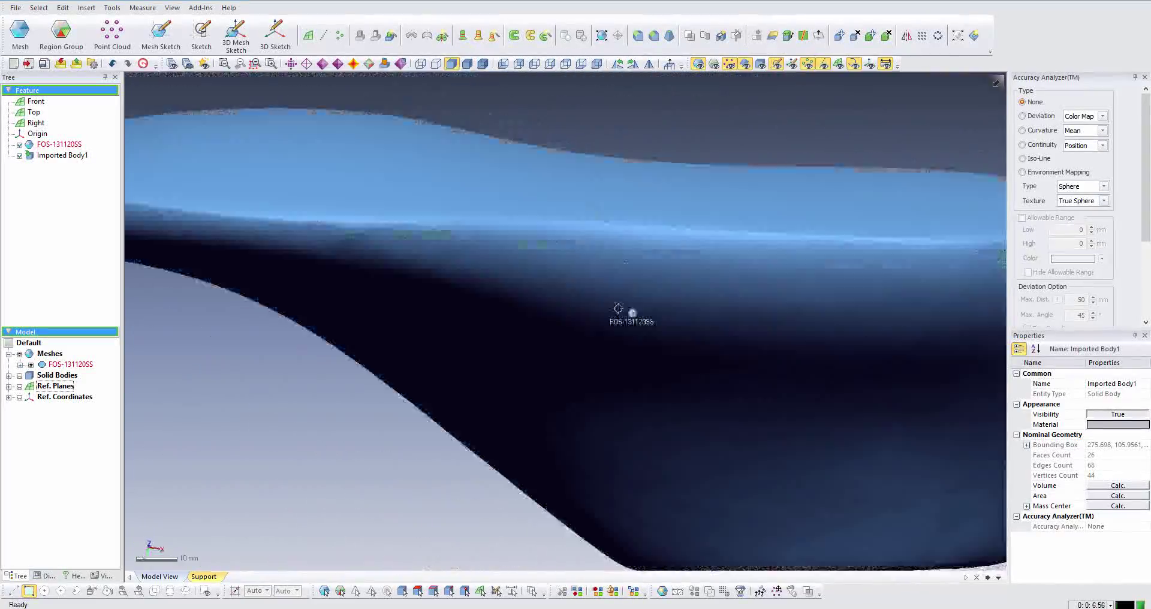
scroll(635, 344, down, 5)
scroll(635, 343, up, 3)
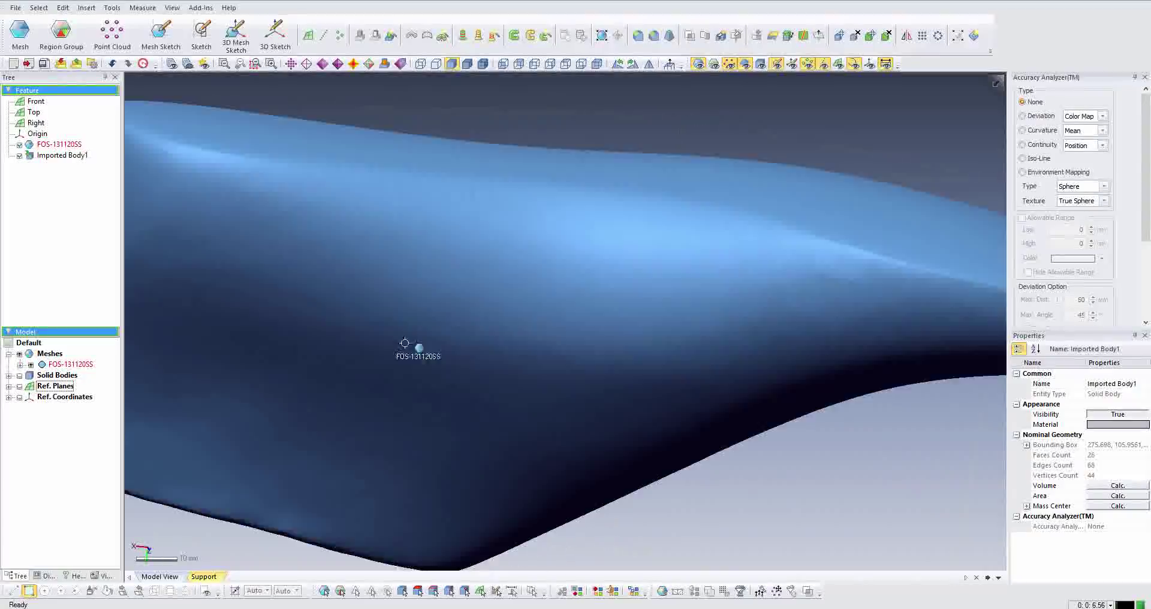
scroll(399, 328, down, 3)
mouse_move(399, 328)
right_down()
mouse_move(721, 215)
mouse_move(639, 292)
right_up()
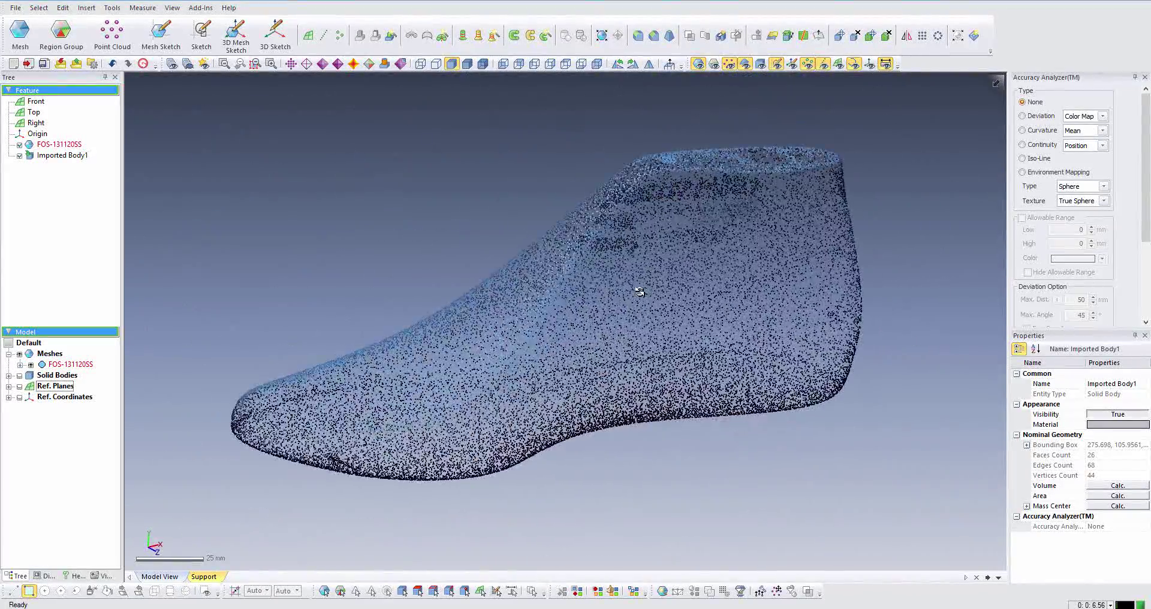
click(595, 273)
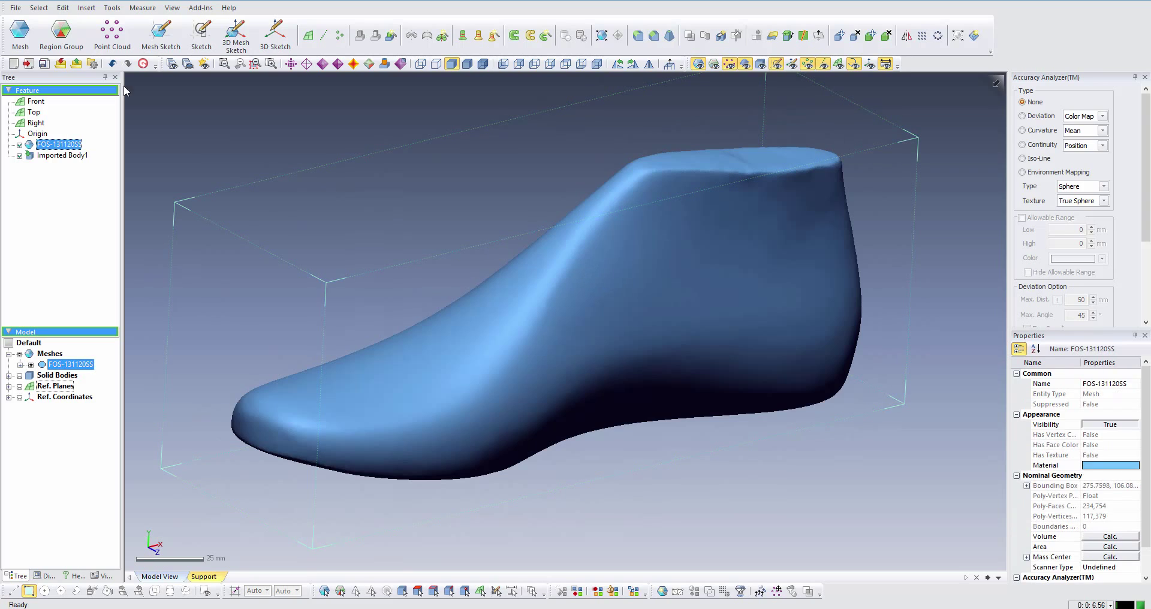
click(61, 29)
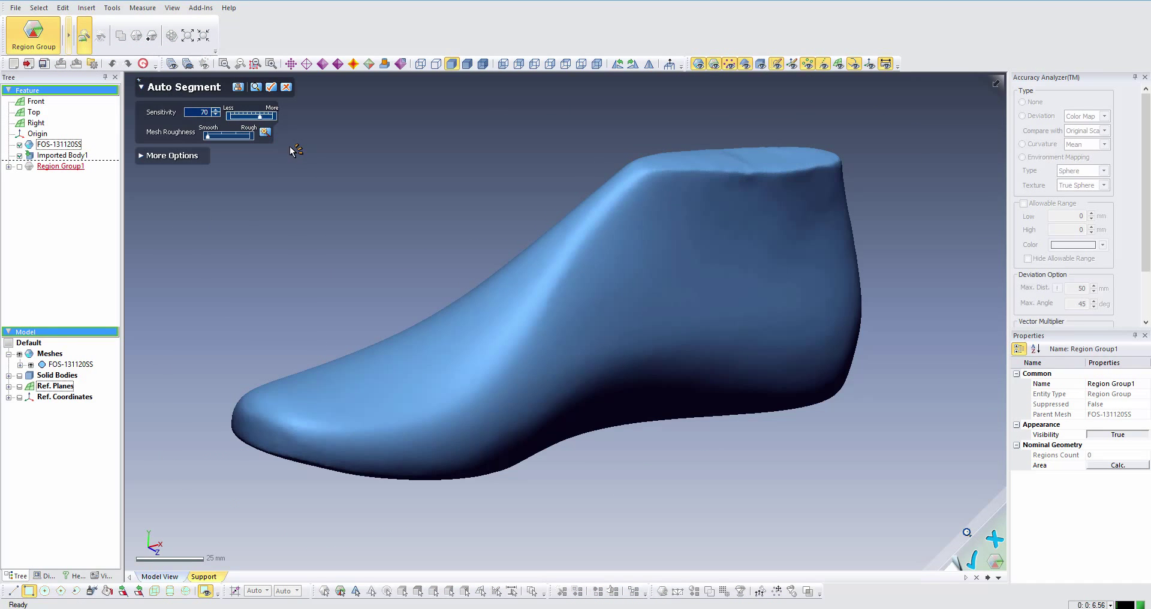
click(179, 154)
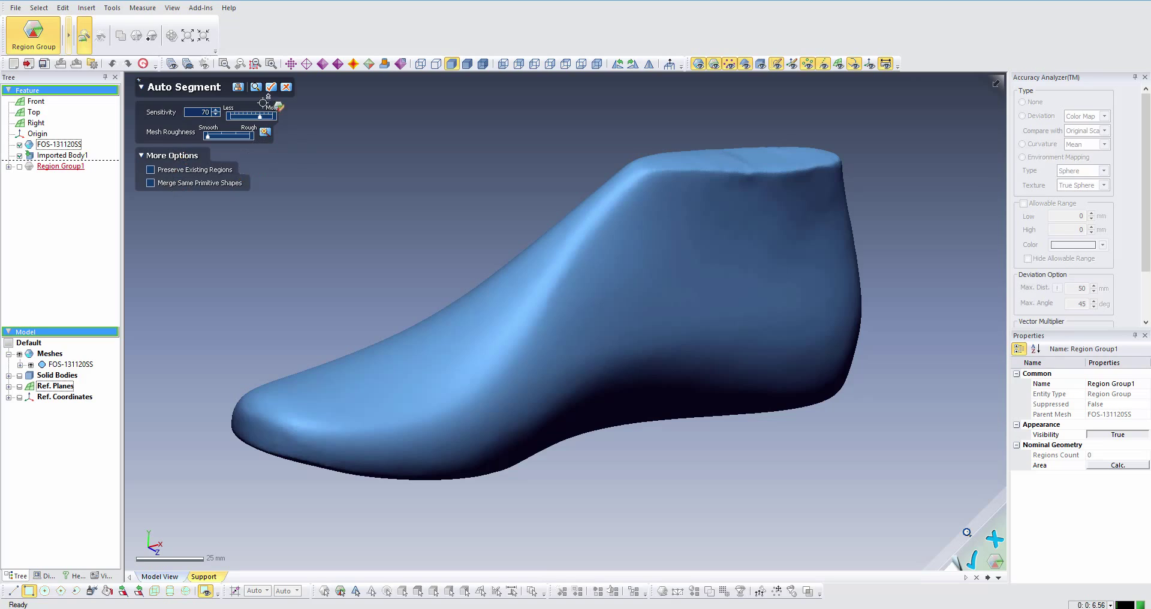
click(273, 87)
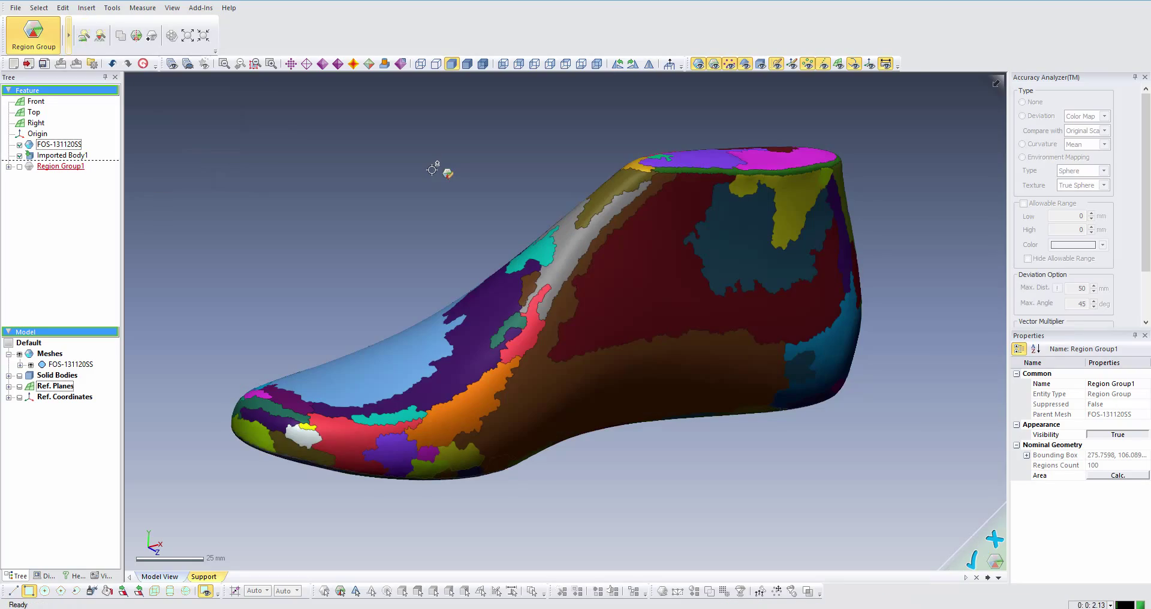
Step: Merge the large sole region and its seven surrounding edge strips into one region, leaving 89 regions
right_drag(431, 169, 494, 307)
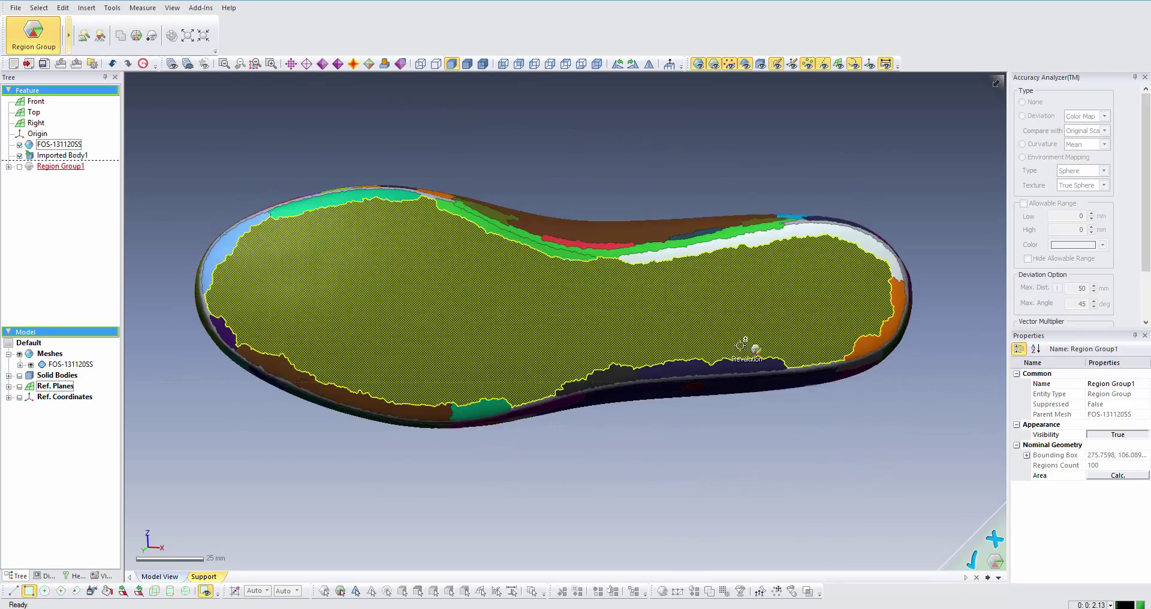
click(371, 243)
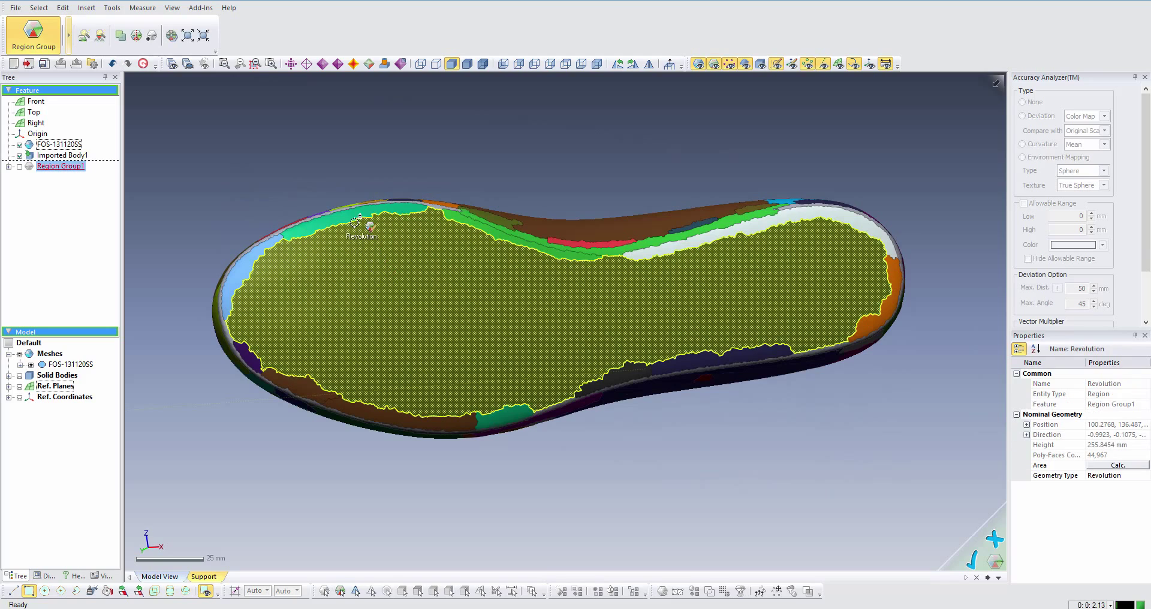
click(249, 357)
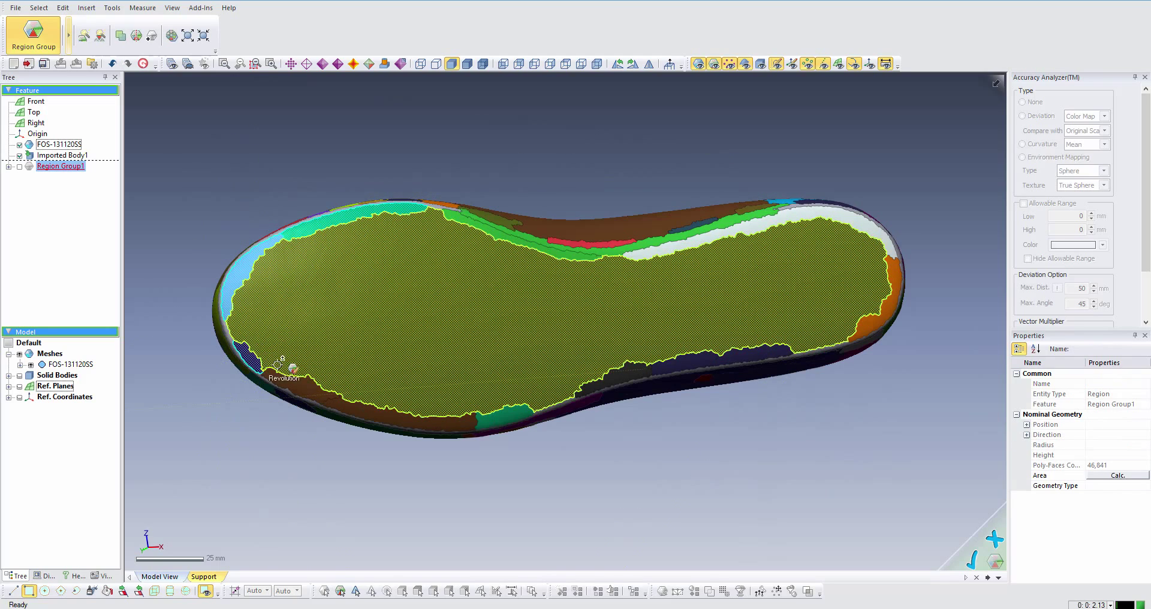
click(308, 383)
click(378, 411)
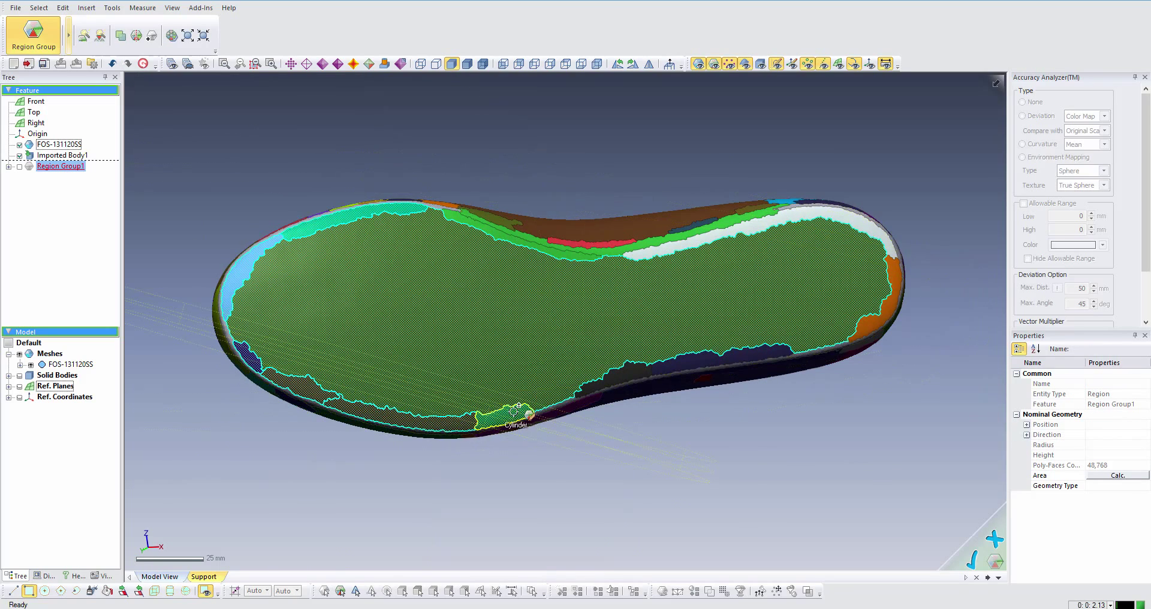
click(622, 376)
click(741, 367)
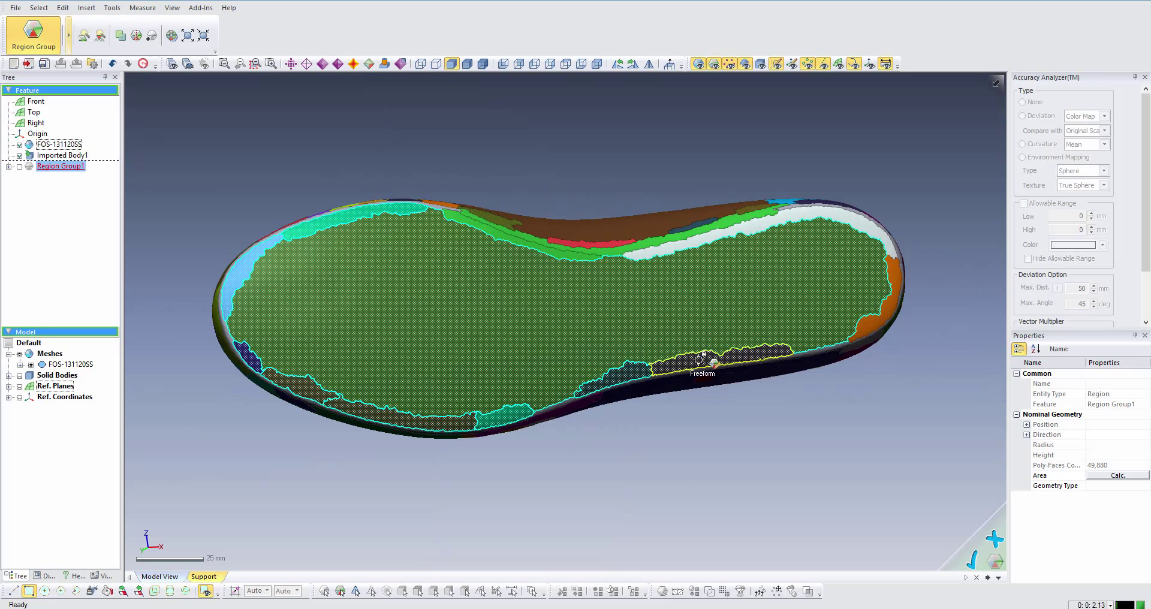
click(864, 321)
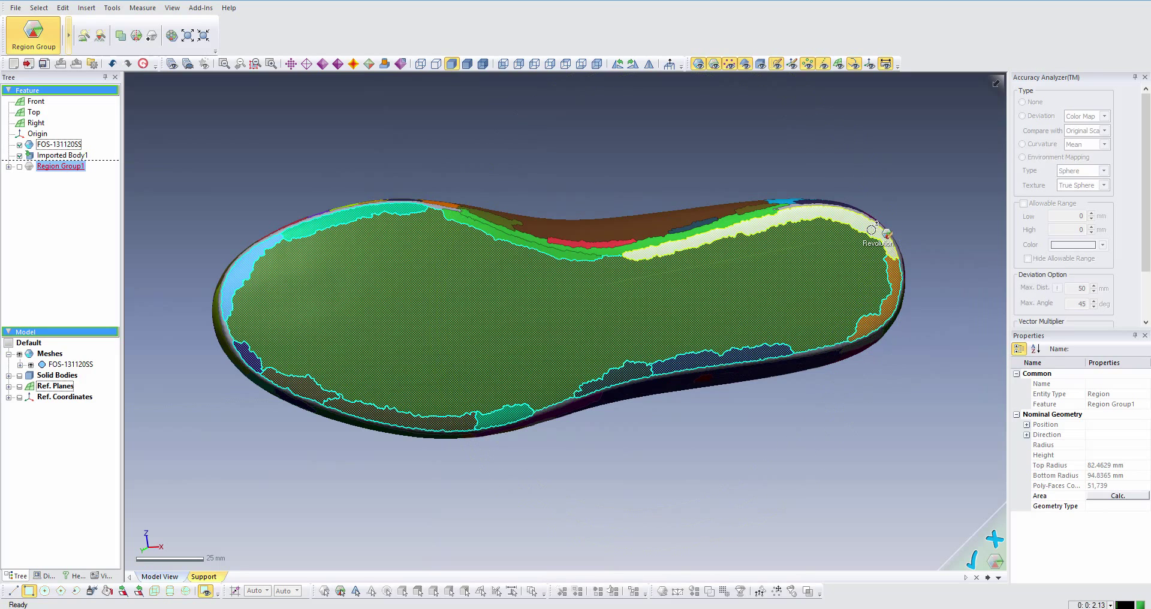
click(580, 267)
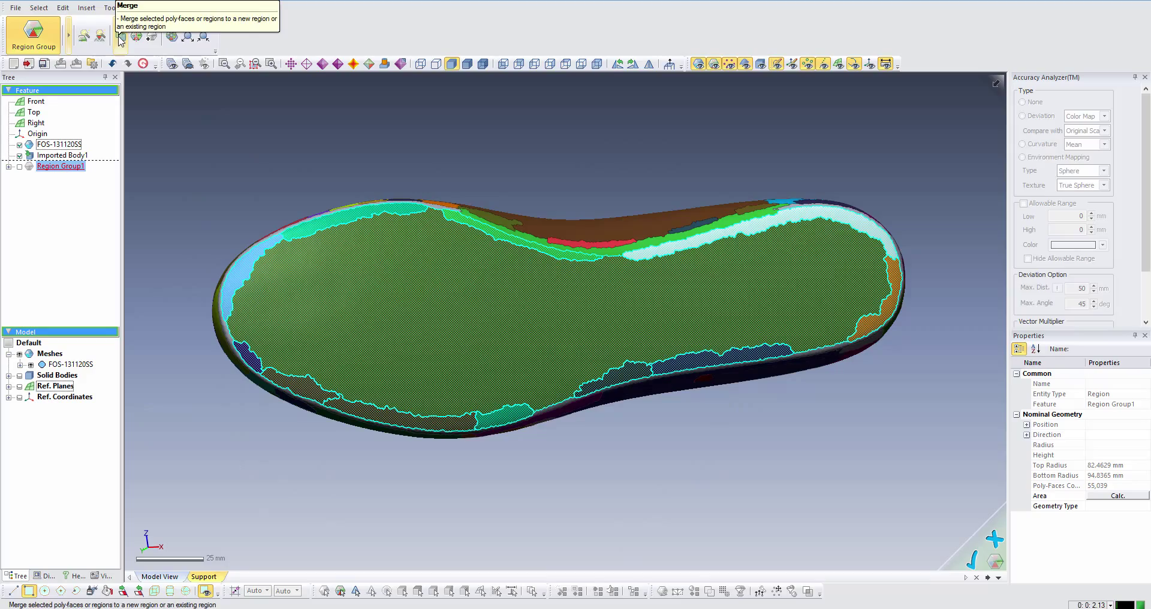
click(120, 39)
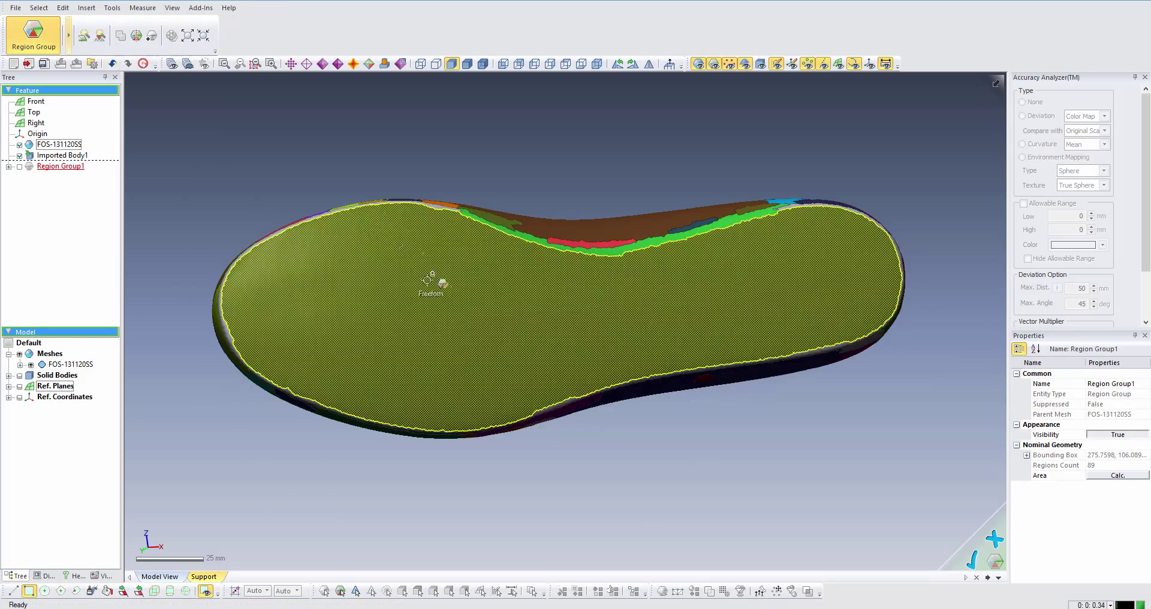
mouse_move(424, 249)
right_down()
mouse_move(660, 442)
mouse_move(719, 322)
mouse_move(774, 297)
mouse_move(823, 538)
right_up()
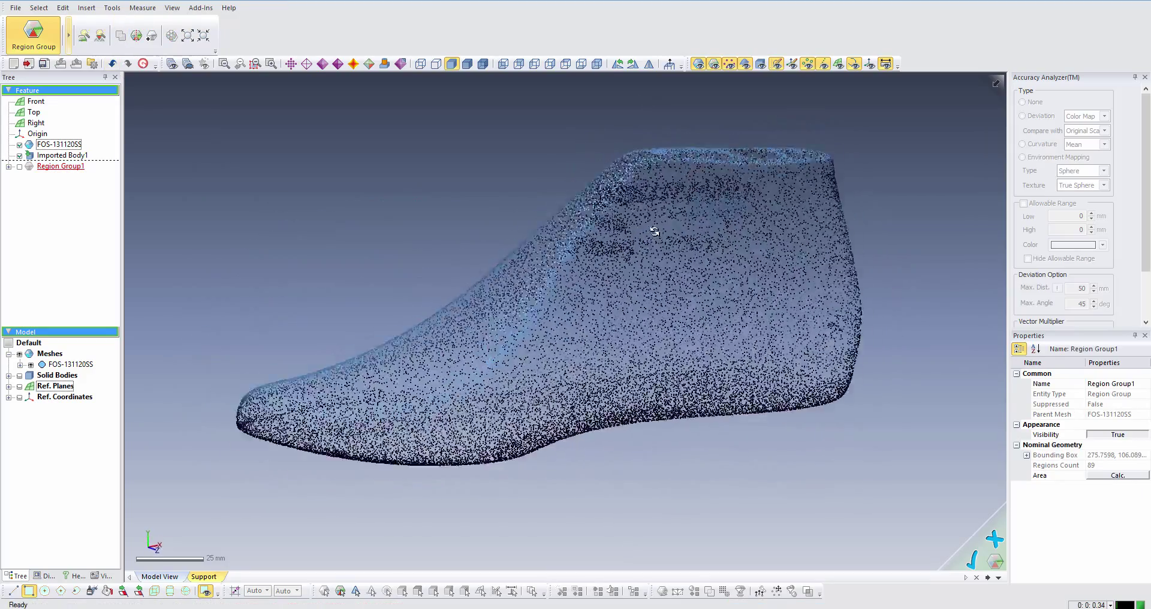
Step: Cut the sole region out of the FOS-131120SS mesh and paste it as a separate Copied Mesh
click(975, 567)
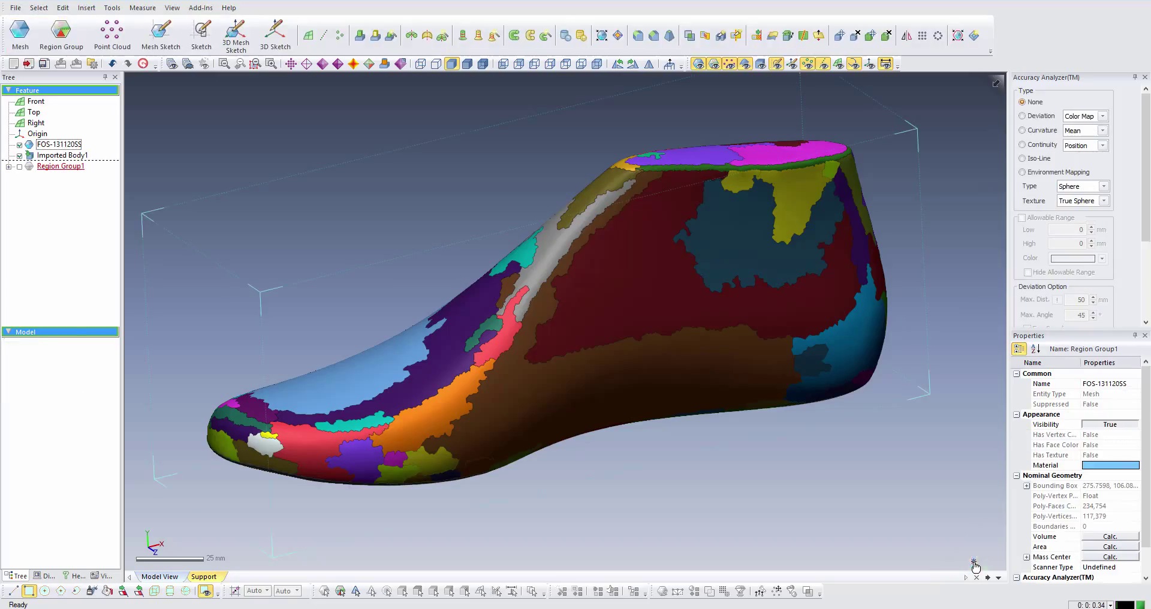
click(600, 471)
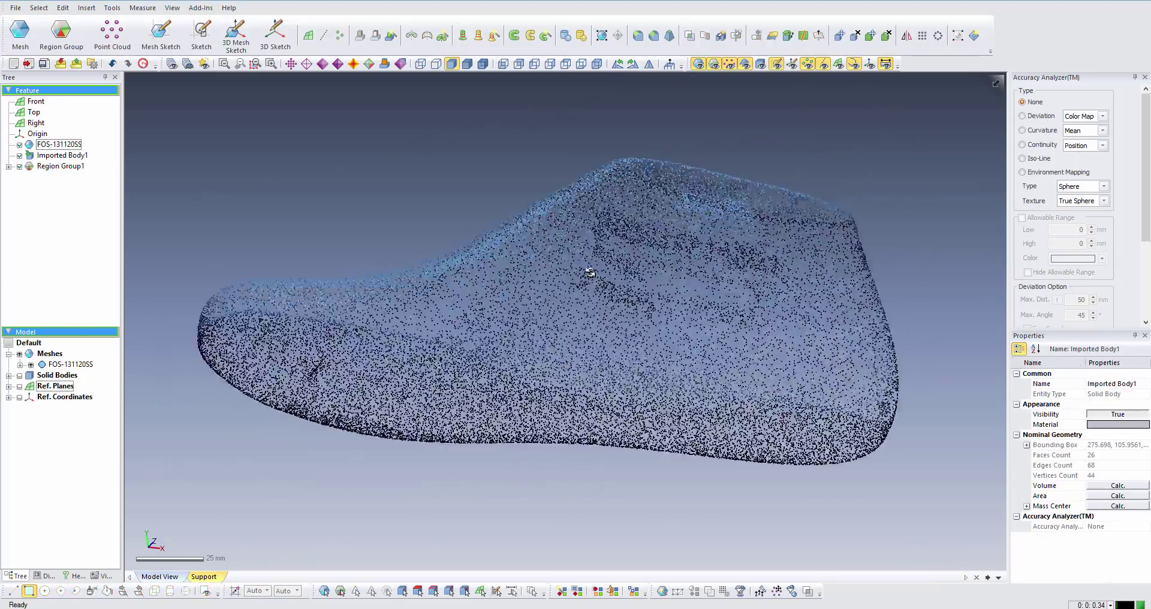
mouse_move(603, 474)
right_down()
mouse_move(663, 398)
mouse_move(594, 310)
mouse_move(673, 326)
mouse_move(142, 193)
right_up()
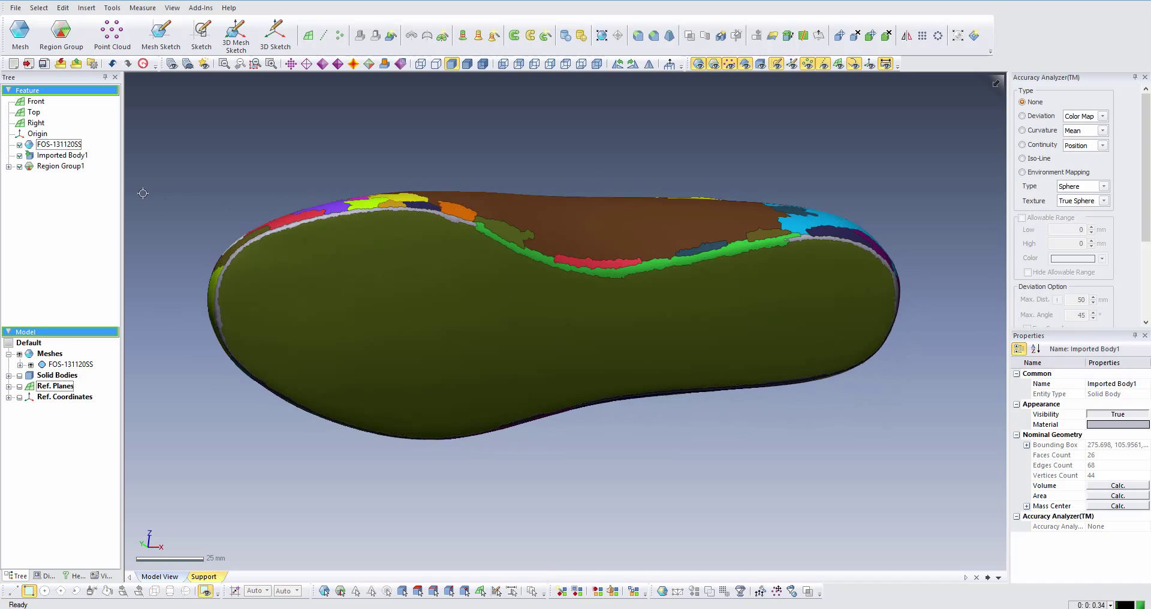
click(70, 364)
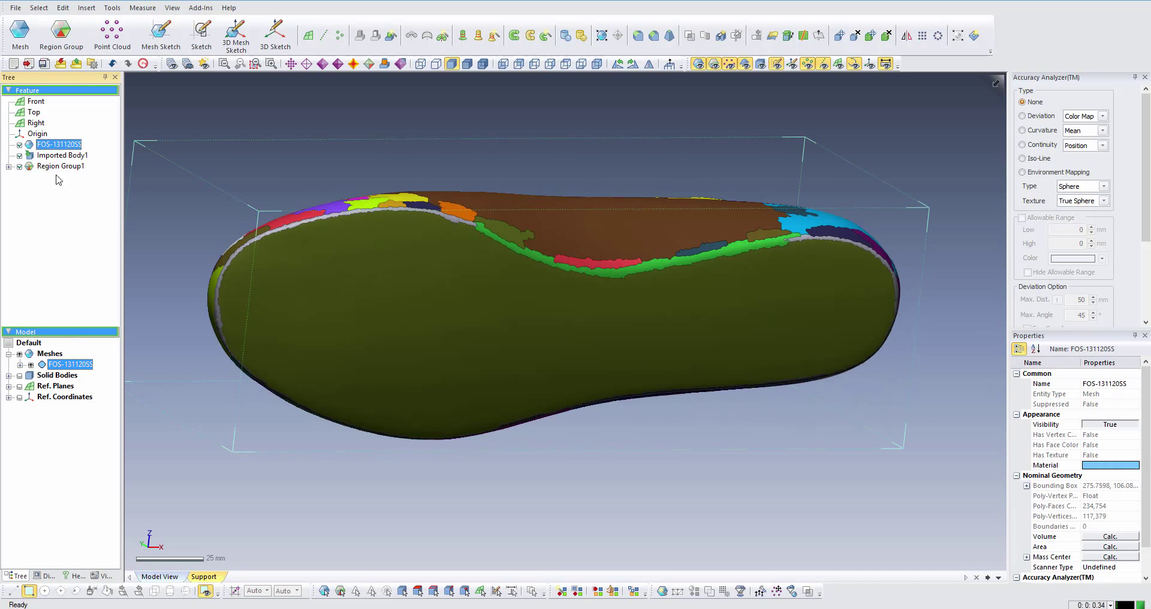
click(20, 33)
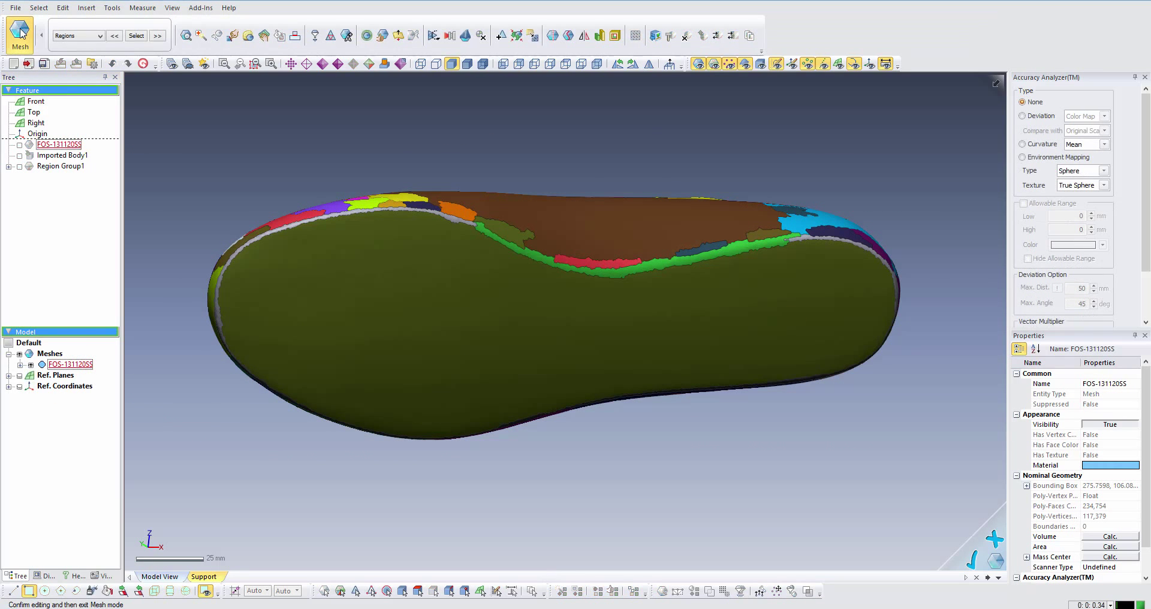
click(330, 339)
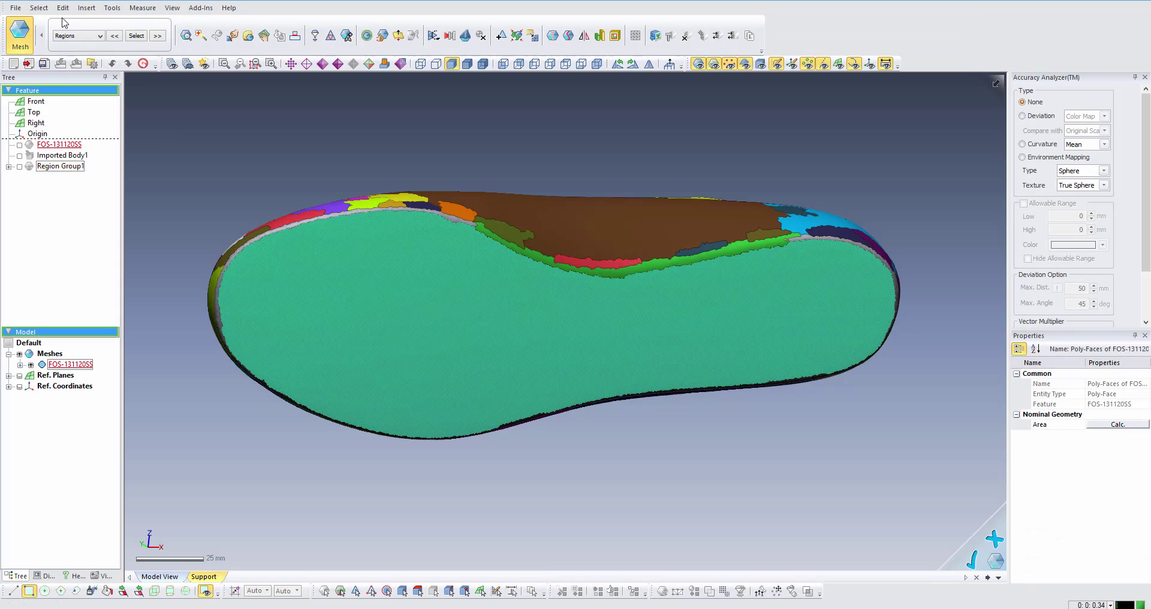
click(43, 11)
mouse_move(63, 9)
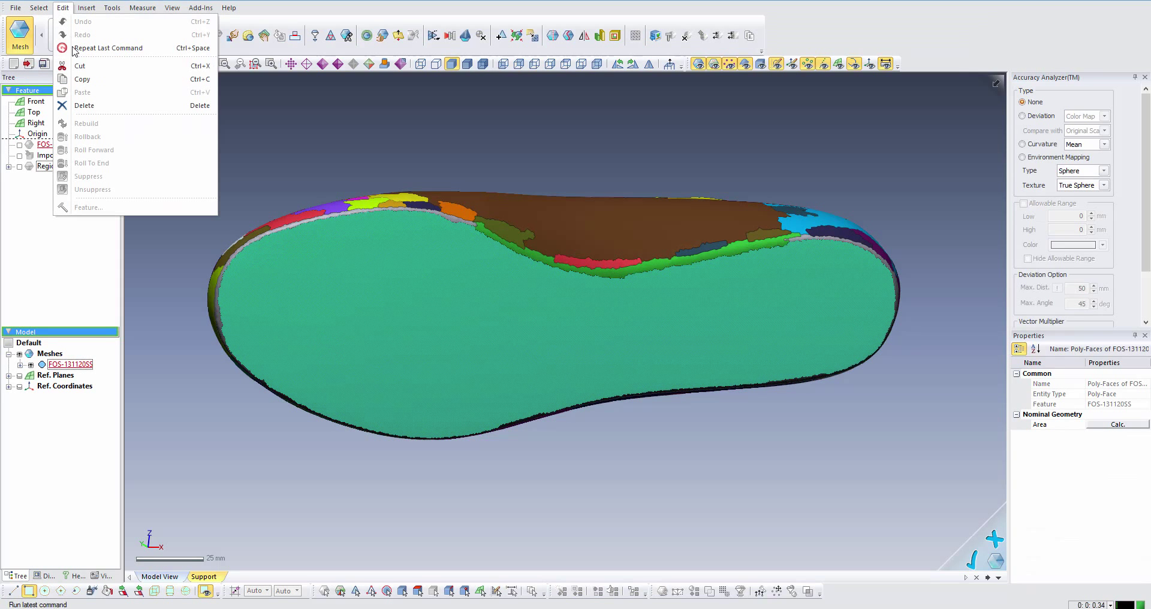
click(77, 65)
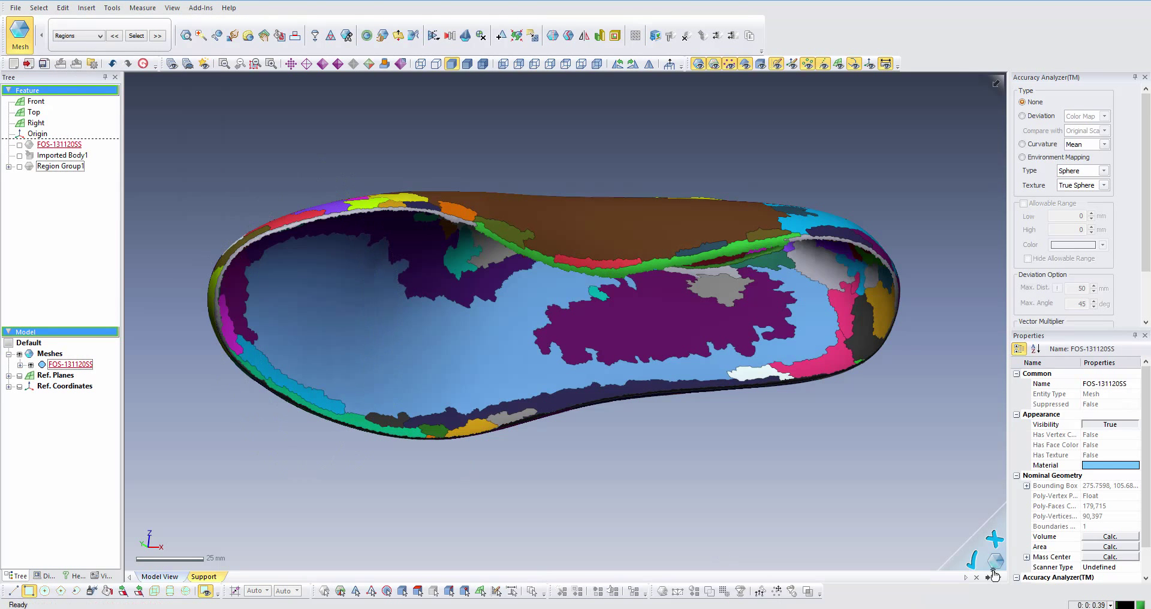
click(984, 568)
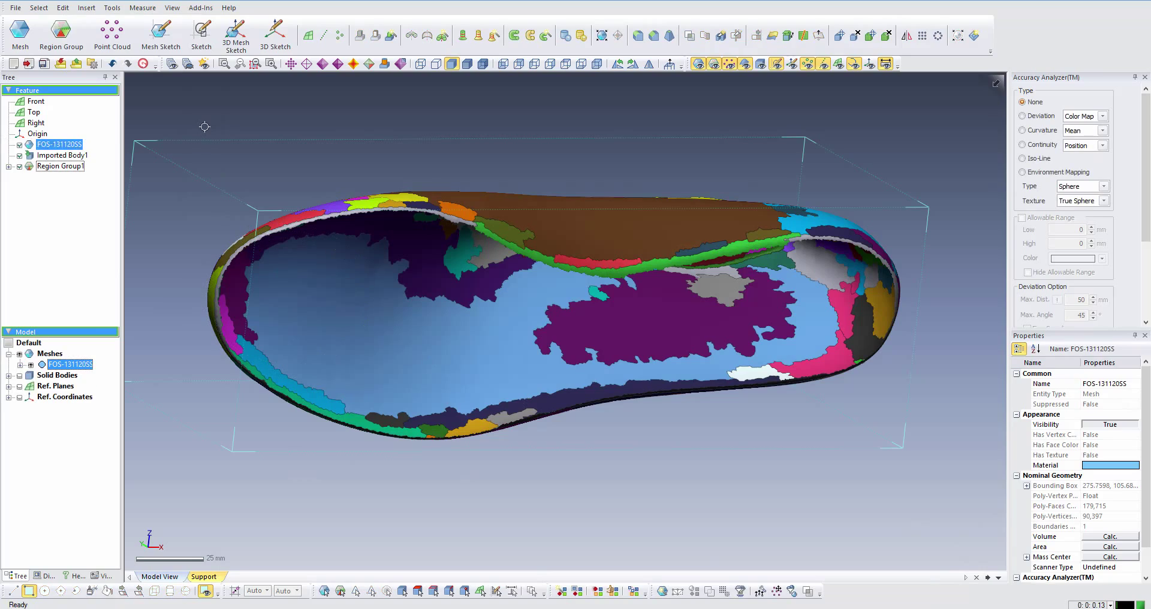
click(39, 8)
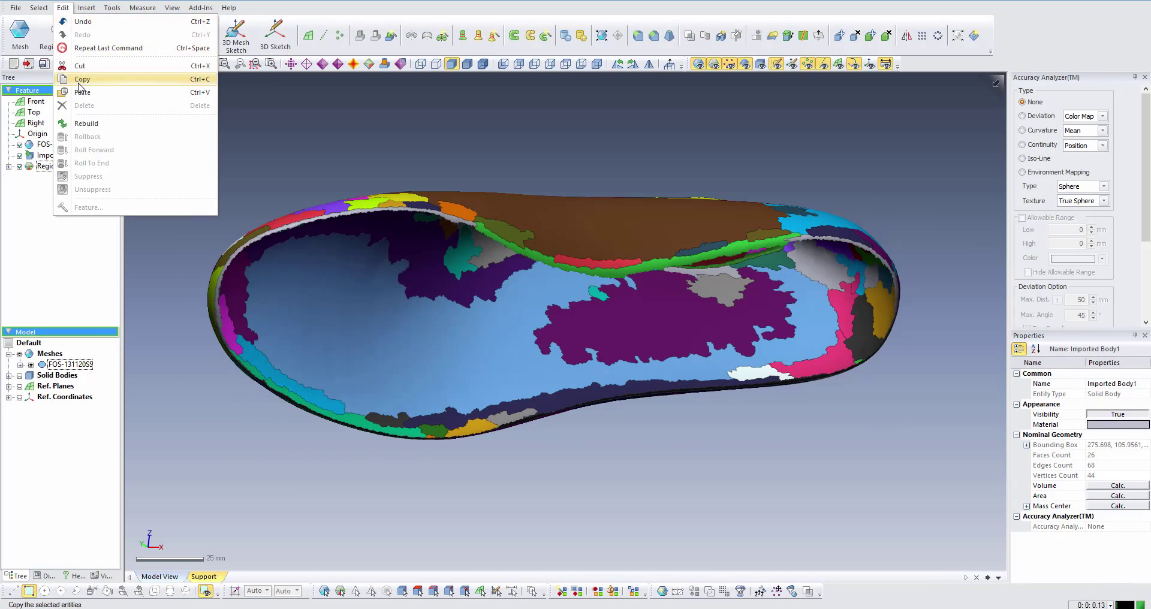
click(81, 93)
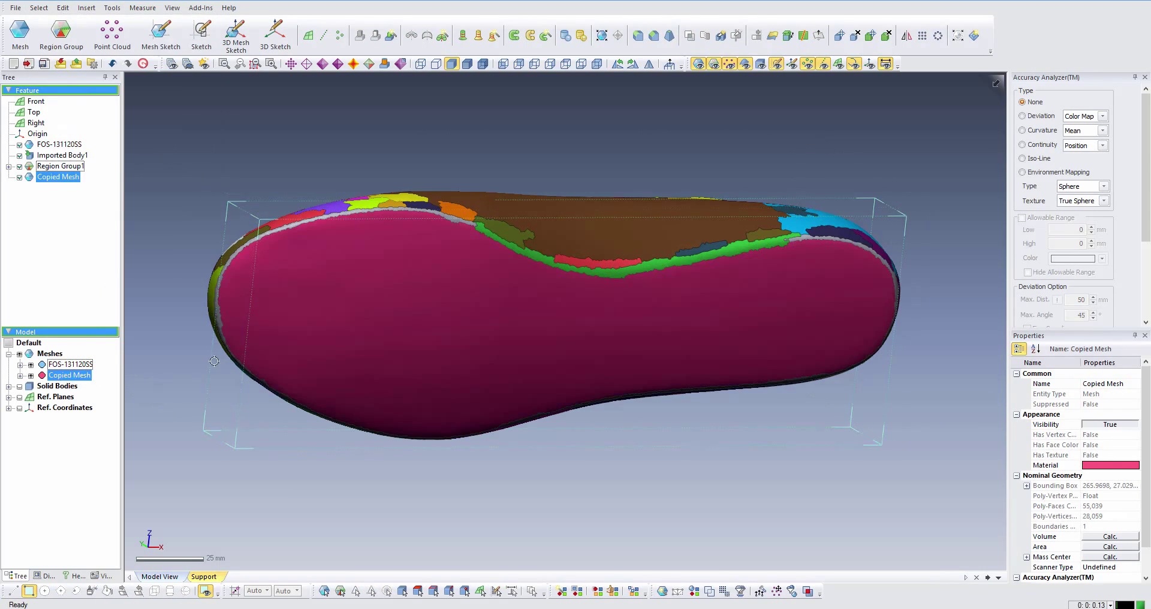
Step: Hide the FOS-131120SS scan so only the pink Copied Mesh shows, and open it for mesh editing
right_drag(214, 361, 585, 400)
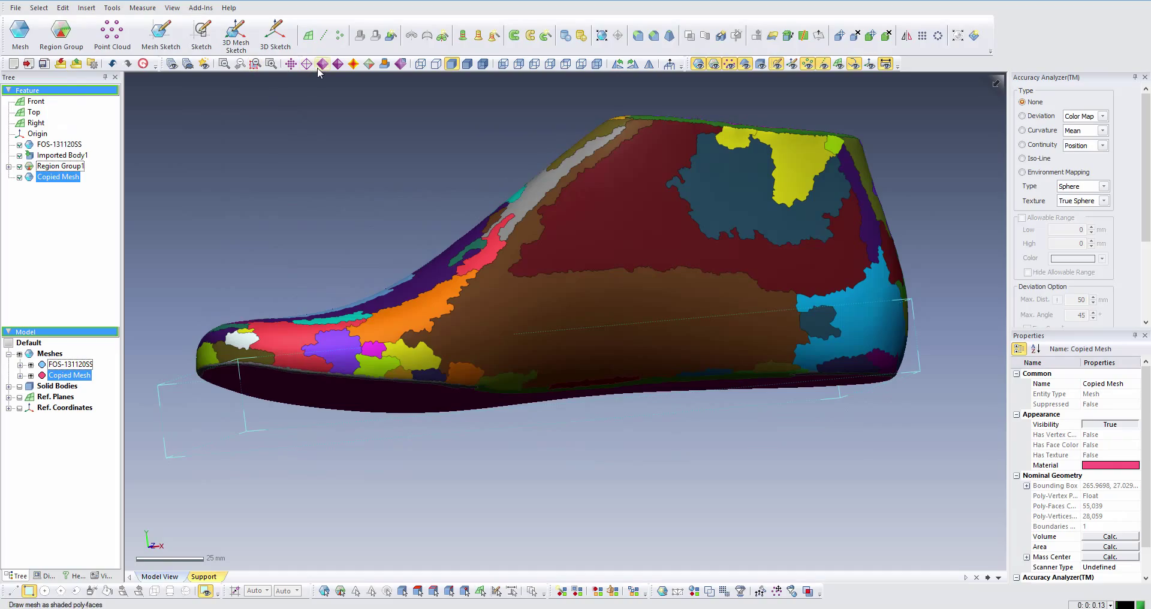
mouse_move(663, 380)
right_down()
mouse_move(660, 179)
mouse_move(381, 304)
right_up()
click(30, 365)
mouse_move(656, 324)
right_down()
mouse_move(456, 294)
mouse_move(509, 326)
mouse_move(585, 295)
right_up()
double_click(482, 322)
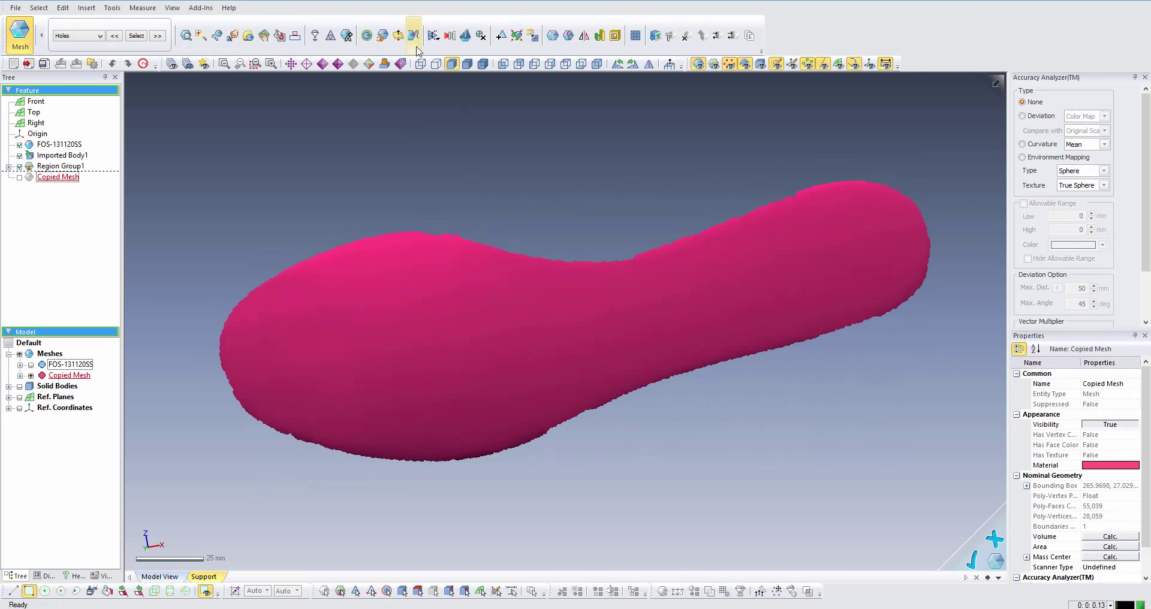
Step: Rewrap the Copied Mesh sole inside a tightened bounding box into a 120,679-face block mesh
click(466, 36)
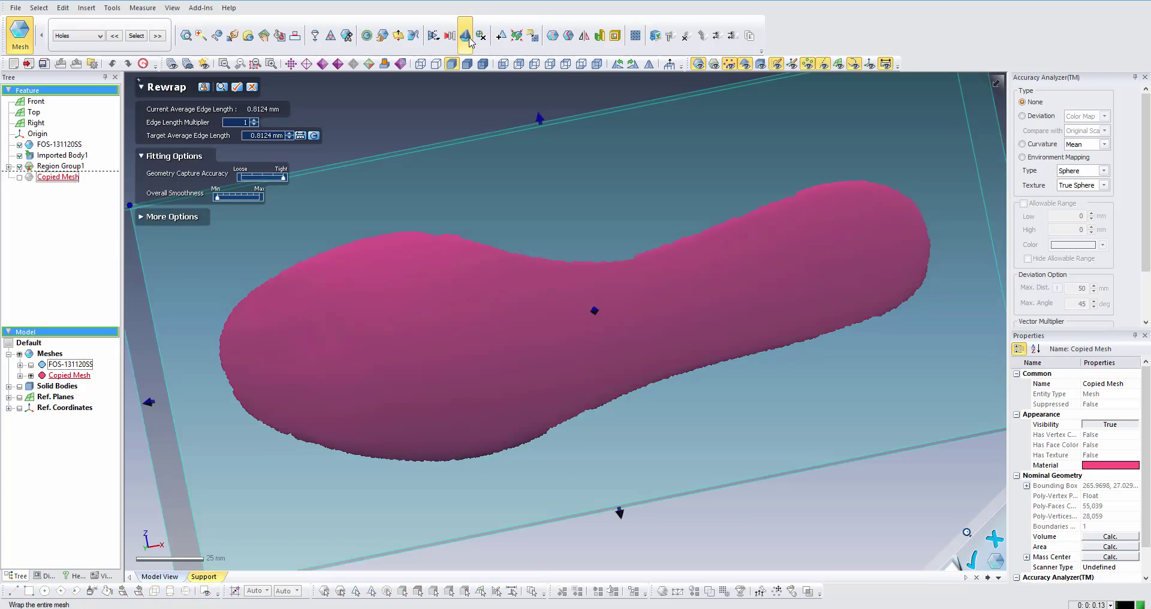
mouse_move(576, 335)
right_down()
mouse_move(548, 407)
mouse_move(272, 399)
right_up()
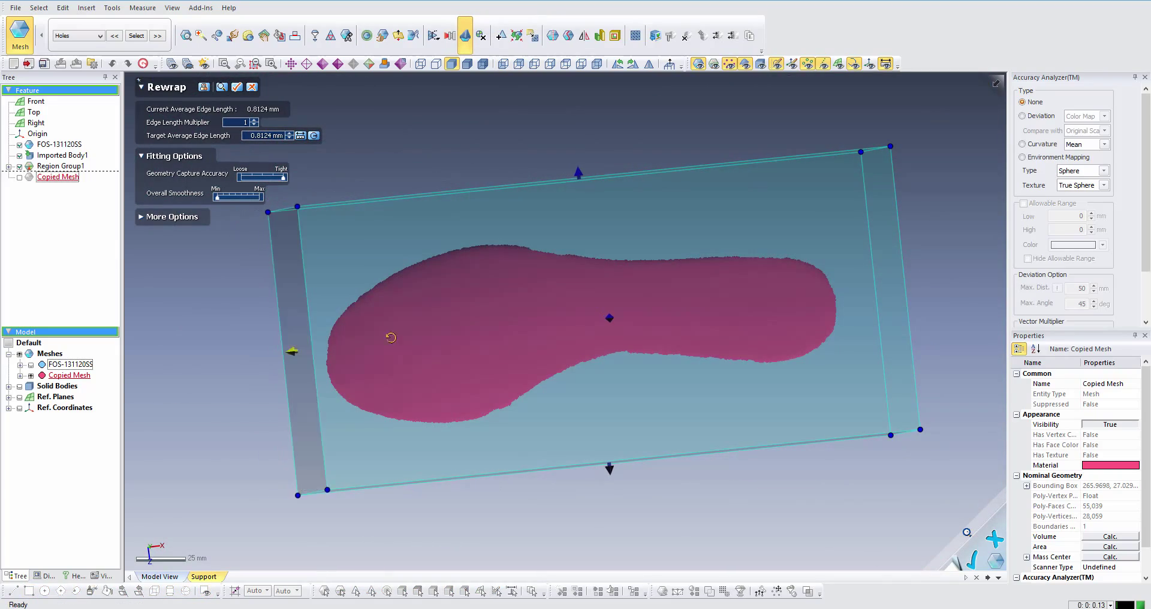
right_drag(385, 335, 917, 288)
drag(902, 279, 870, 284)
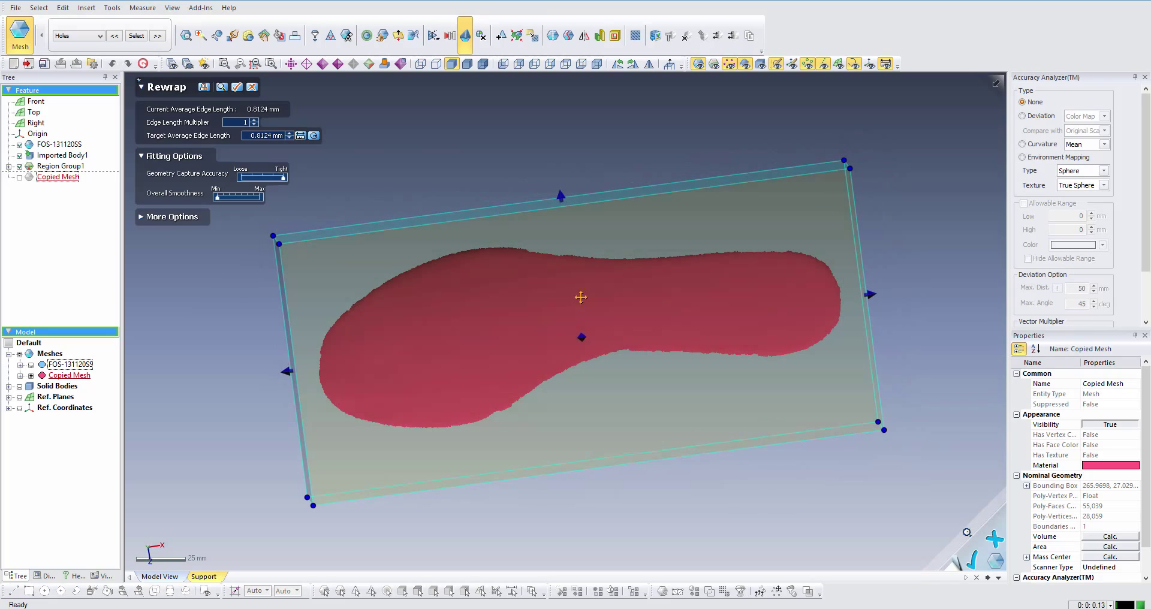
right_drag(559, 180, 594, 475)
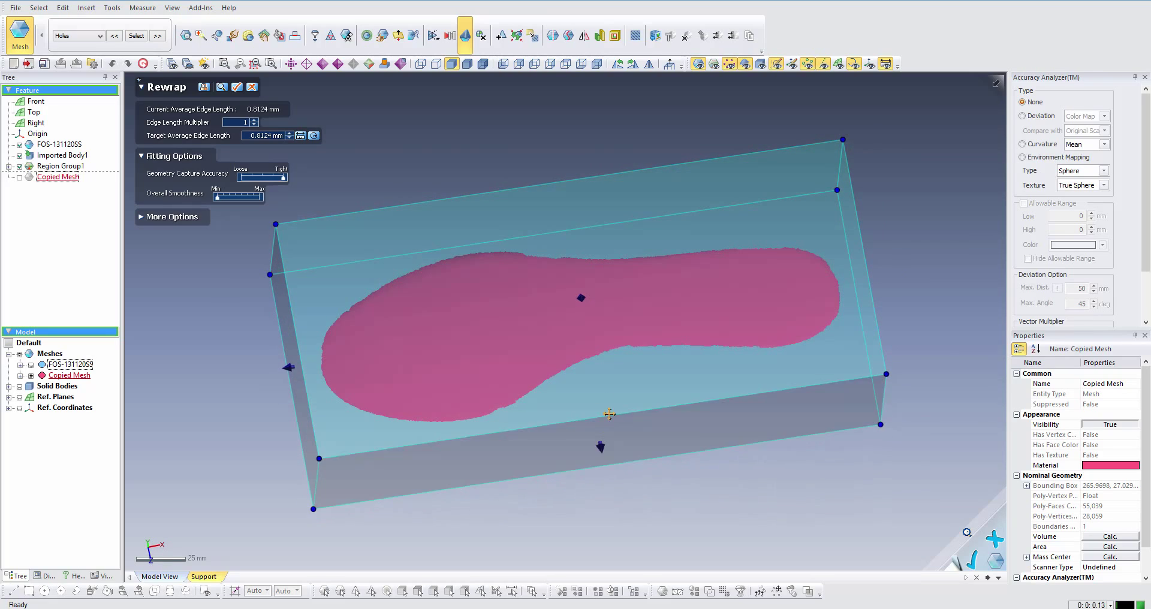
mouse_move(597, 420)
right_down()
mouse_move(720, 253)
mouse_move(638, 249)
mouse_move(602, 283)
mouse_move(584, 236)
mouse_move(551, 298)
mouse_move(560, 393)
mouse_move(654, 370)
mouse_move(539, 397)
right_up()
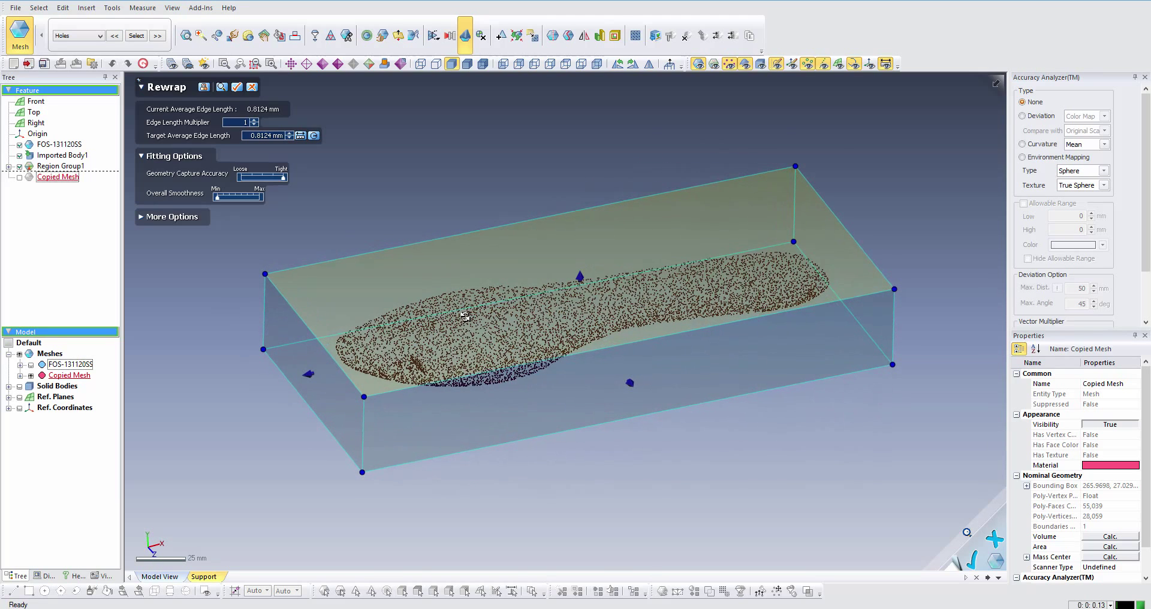
click(222, 90)
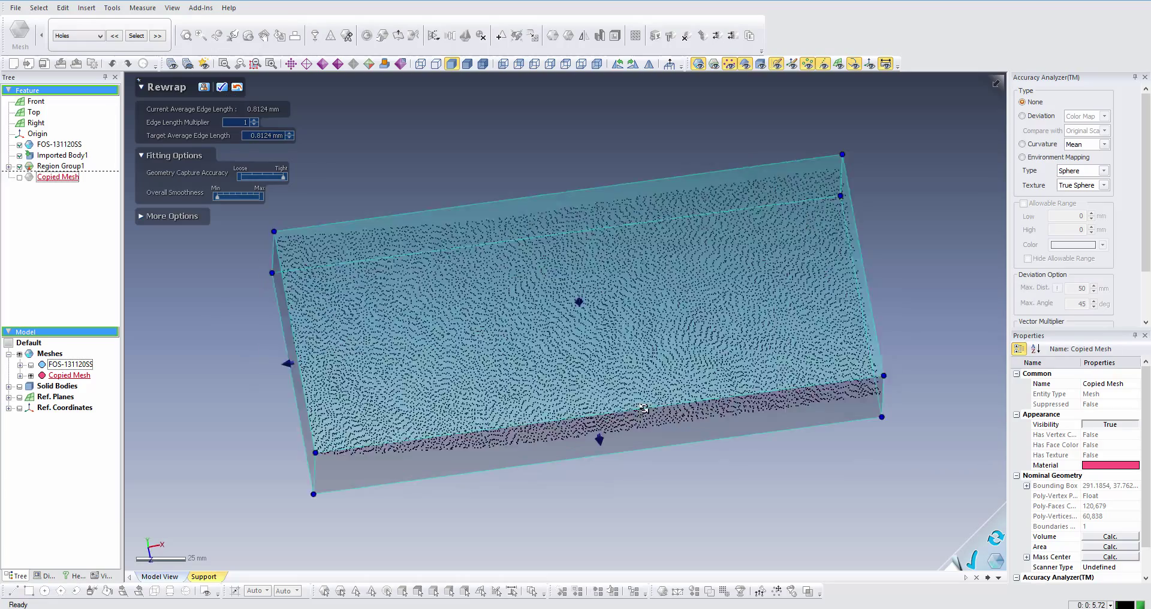
mouse_move(522, 276)
right_down()
mouse_move(624, 414)
mouse_move(655, 165)
mouse_move(552, 489)
mouse_move(598, 334)
mouse_move(585, 214)
mouse_move(725, 442)
mouse_move(606, 412)
right_up()
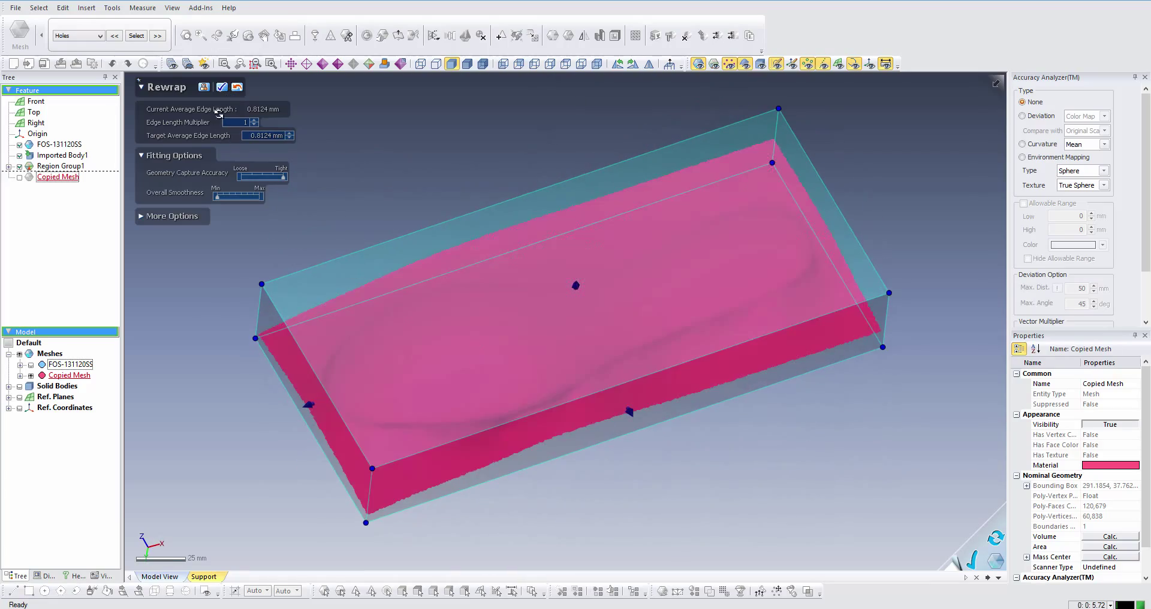
click(223, 89)
mouse_move(648, 275)
right_down()
mouse_move(468, 272)
mouse_move(629, 354)
mouse_move(524, 350)
mouse_move(527, 322)
right_up()
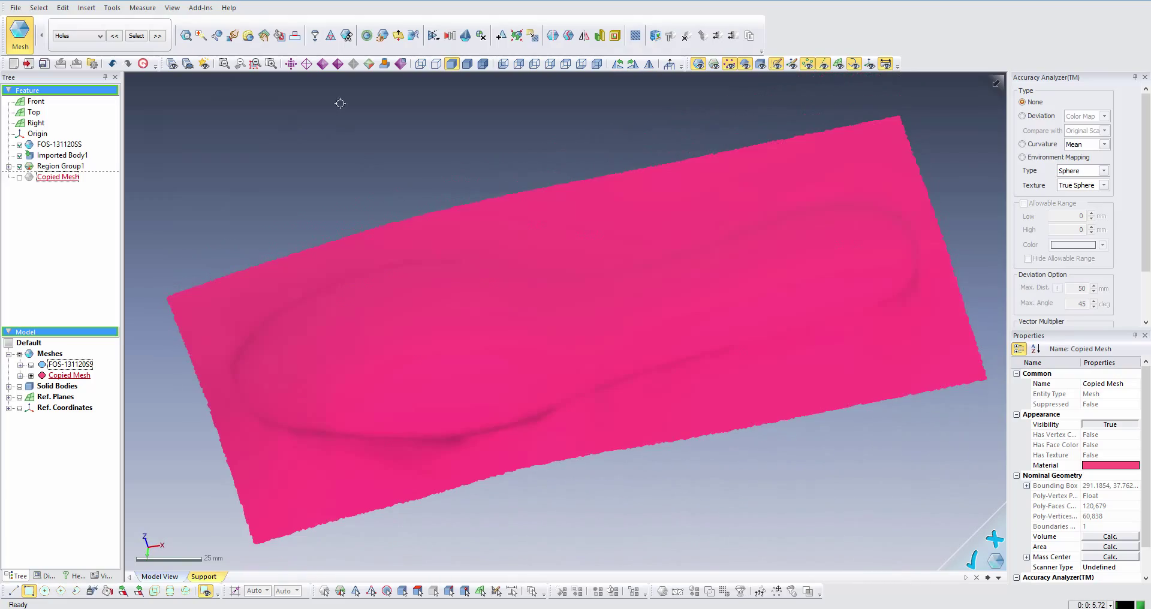
Step: Optimize the rewrapped mesh with High Quality Mesh Conversion, reducing it to 6,654 faces
click(382, 36)
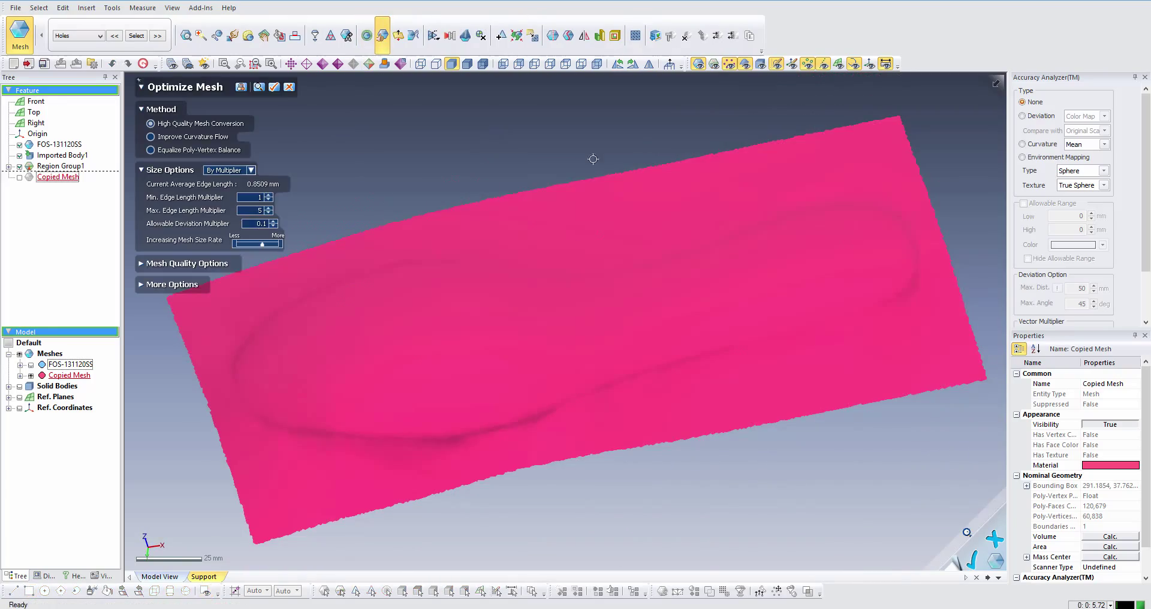
right_drag(594, 160, 430, 248)
right_drag(366, 139, 509, 197)
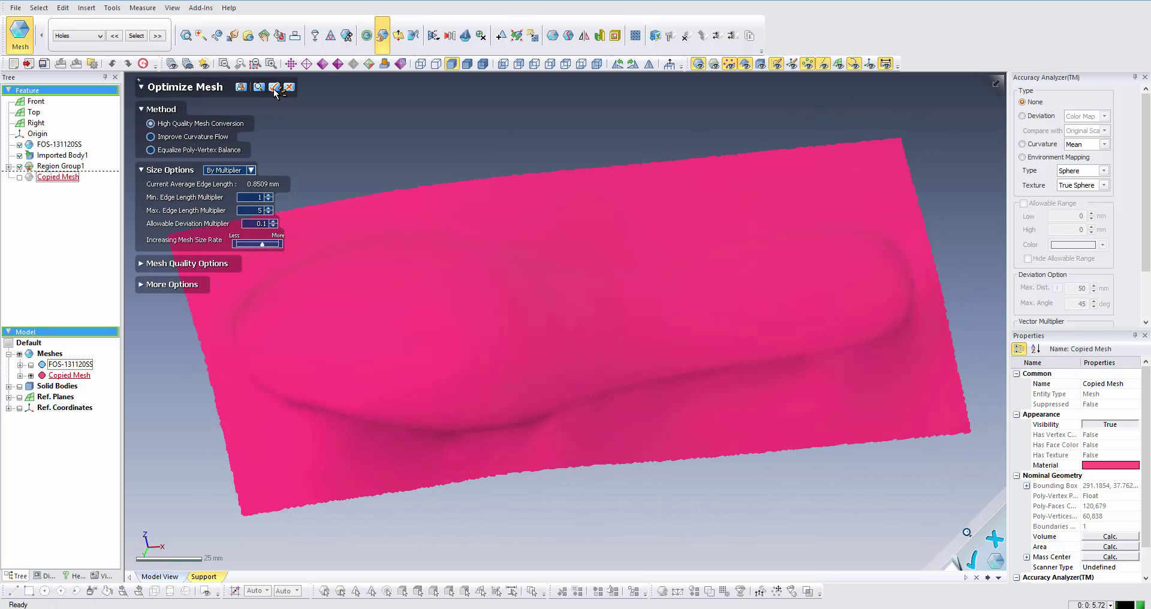
click(274, 88)
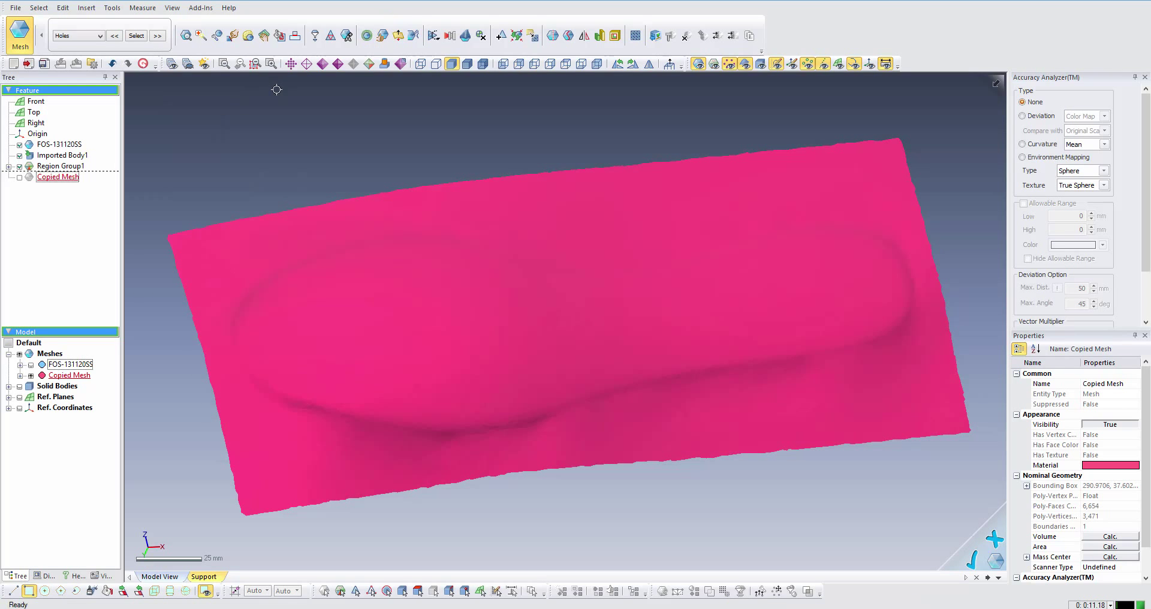
right_drag(425, 113, 520, 228)
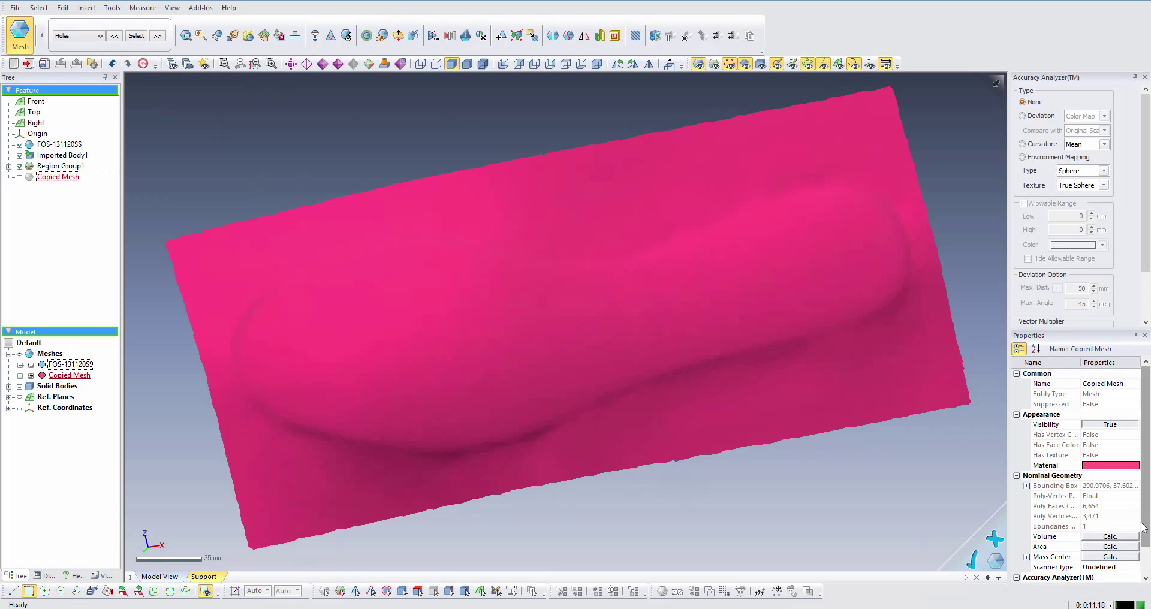
Step: Give the Copied Mesh the blue sphere material
click(1136, 466)
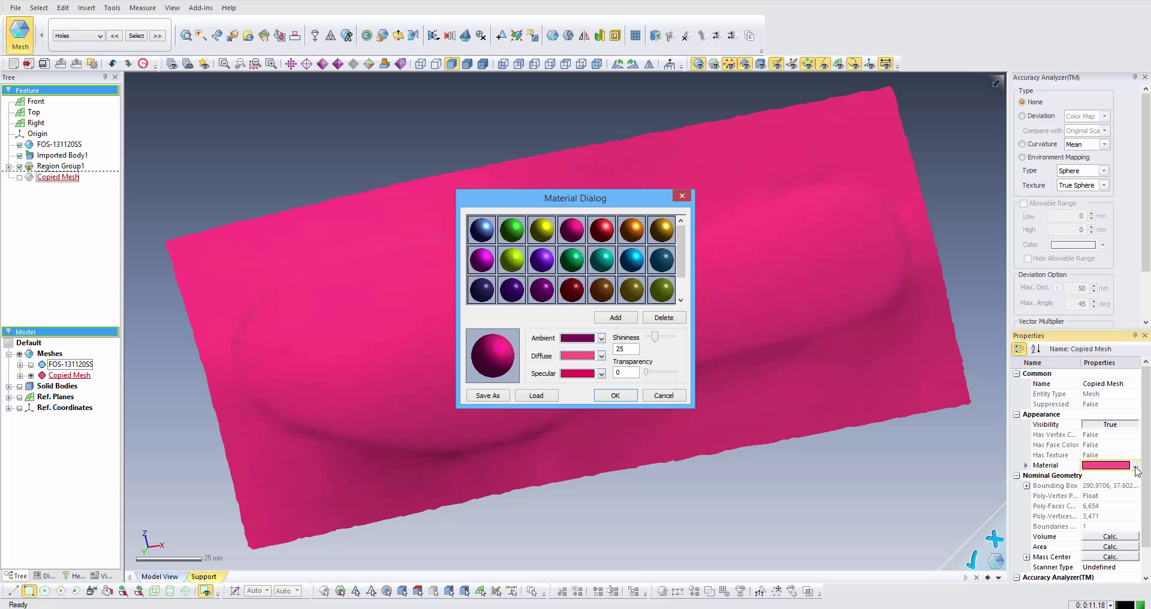
click(482, 230)
click(596, 397)
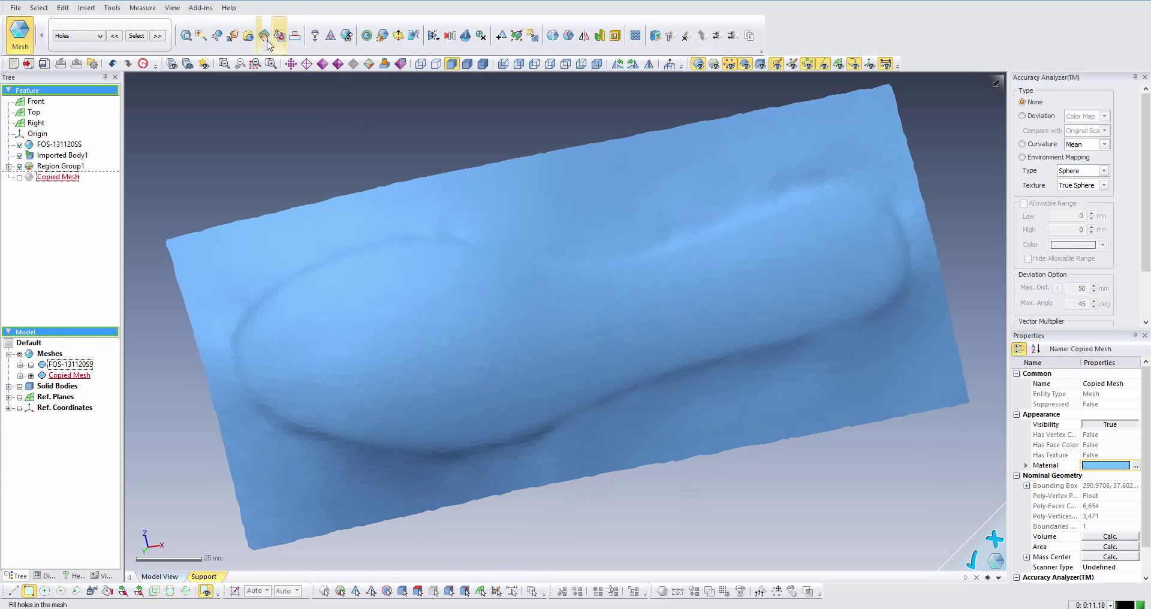
Step: Smooth away the sole-outline ridges across the surface with Smart Brush in Smooth mode
click(264, 37)
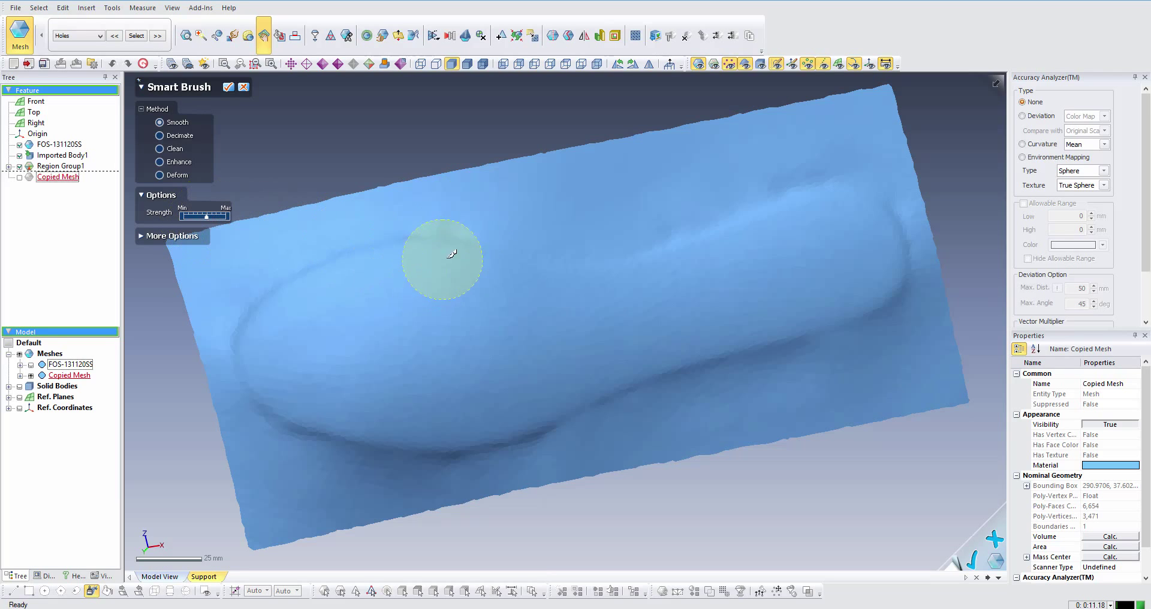
mouse_move(540, 247)
mouse_down()
mouse_move(334, 244)
mouse_move(244, 329)
mouse_move(350, 436)
mouse_up()
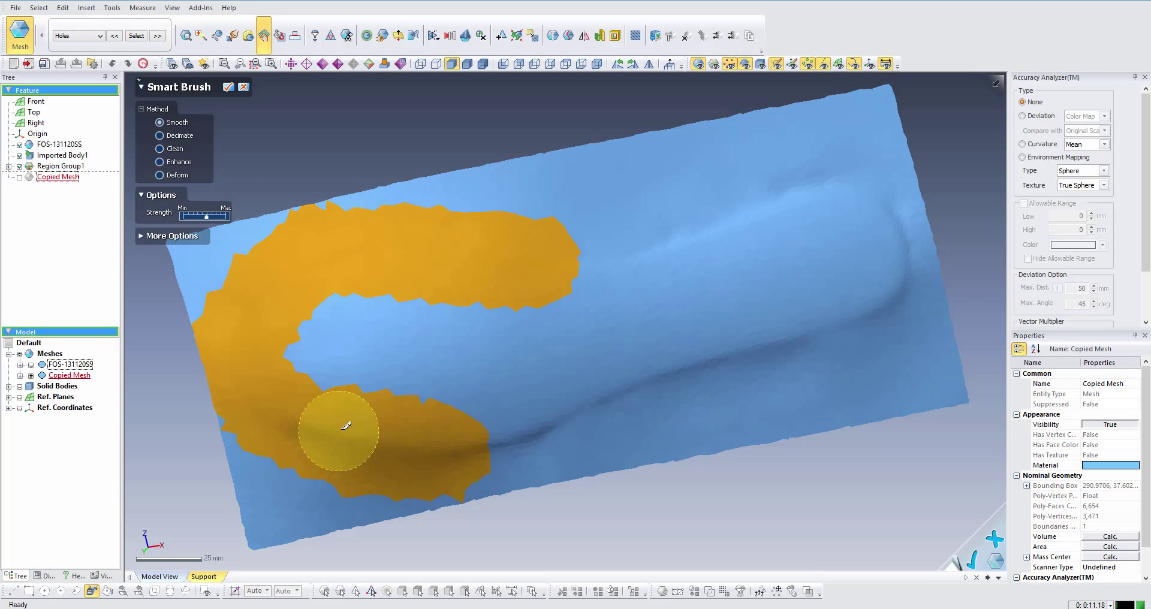
mouse_move(475, 442)
mouse_down()
mouse_move(743, 358)
mouse_move(894, 290)
mouse_move(900, 244)
mouse_move(741, 223)
mouse_move(630, 249)
mouse_up()
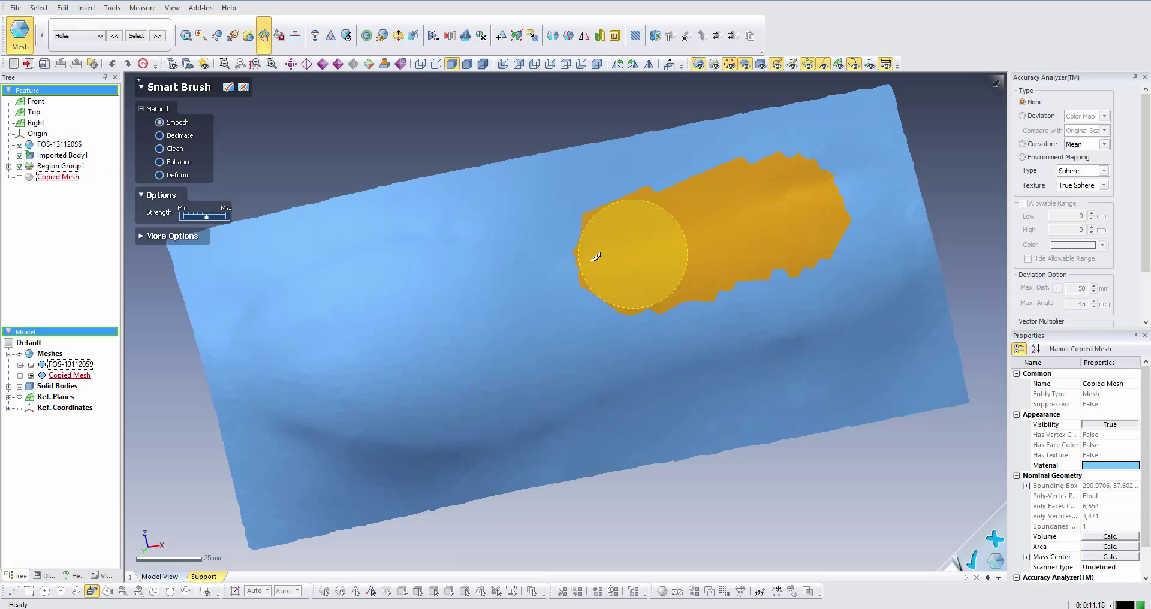
mouse_move(308, 283)
mouse_down()
mouse_move(340, 421)
mouse_move(861, 318)
mouse_up()
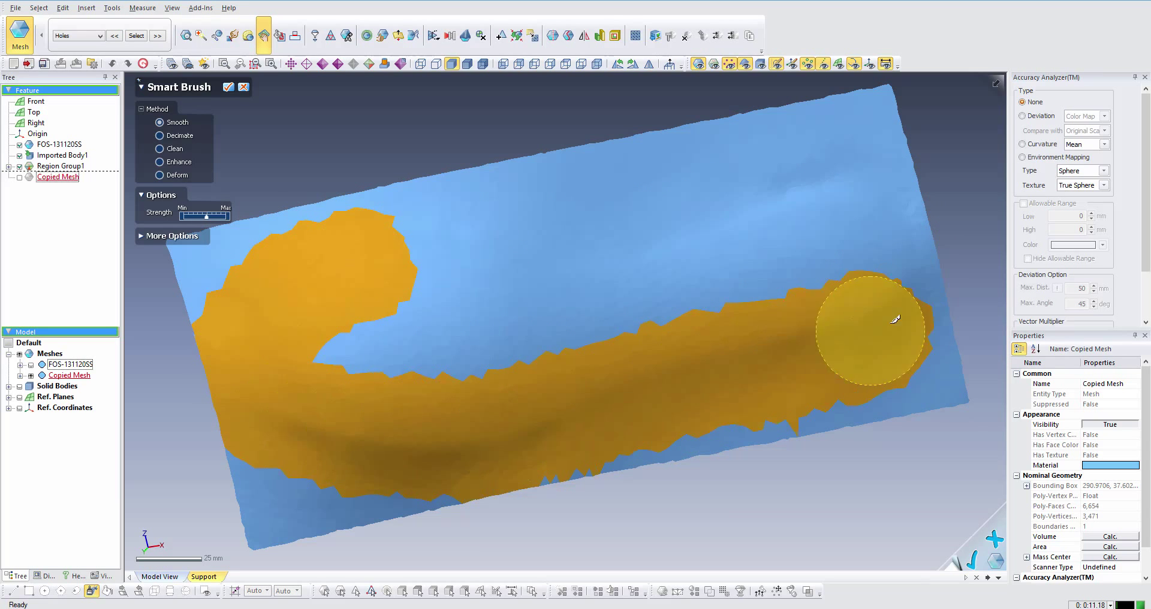
drag(656, 250, 567, 294)
right_drag(327, 321, 532, 285)
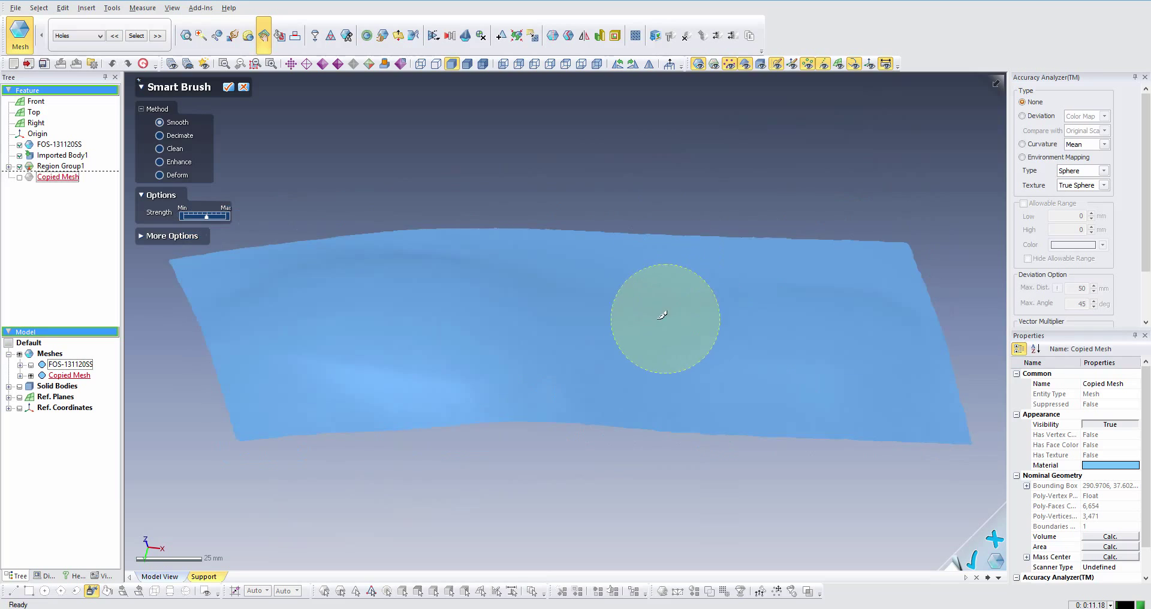
mouse_move(411, 398)
right_down()
mouse_move(725, 527)
mouse_move(864, 431)
right_up()
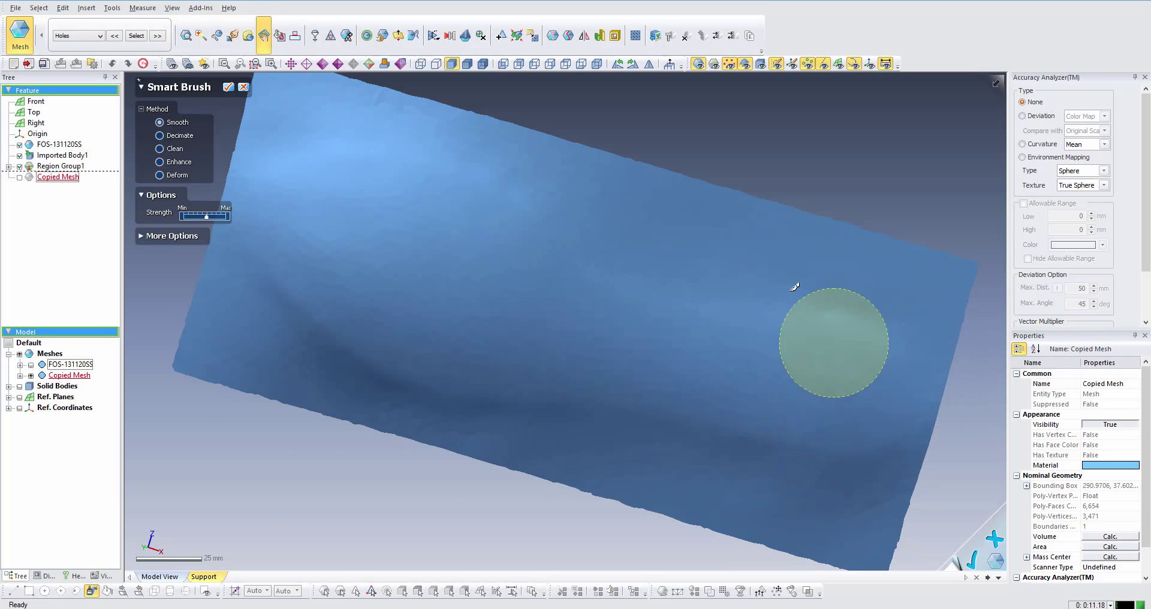
drag(467, 206, 386, 167)
mouse_move(624, 169)
right_down()
mouse_move(576, 359)
mouse_move(664, 342)
mouse_move(342, 380)
mouse_move(546, 317)
right_up()
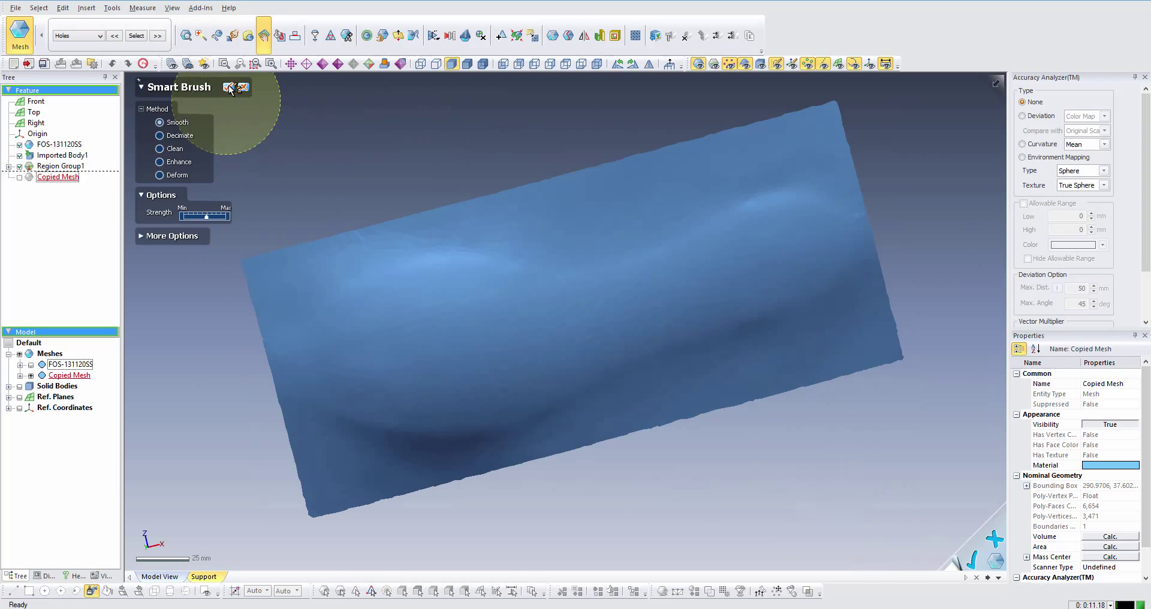
click(228, 87)
mouse_move(519, 210)
right_down()
mouse_move(700, 425)
mouse_move(658, 417)
mouse_move(901, 549)
right_up()
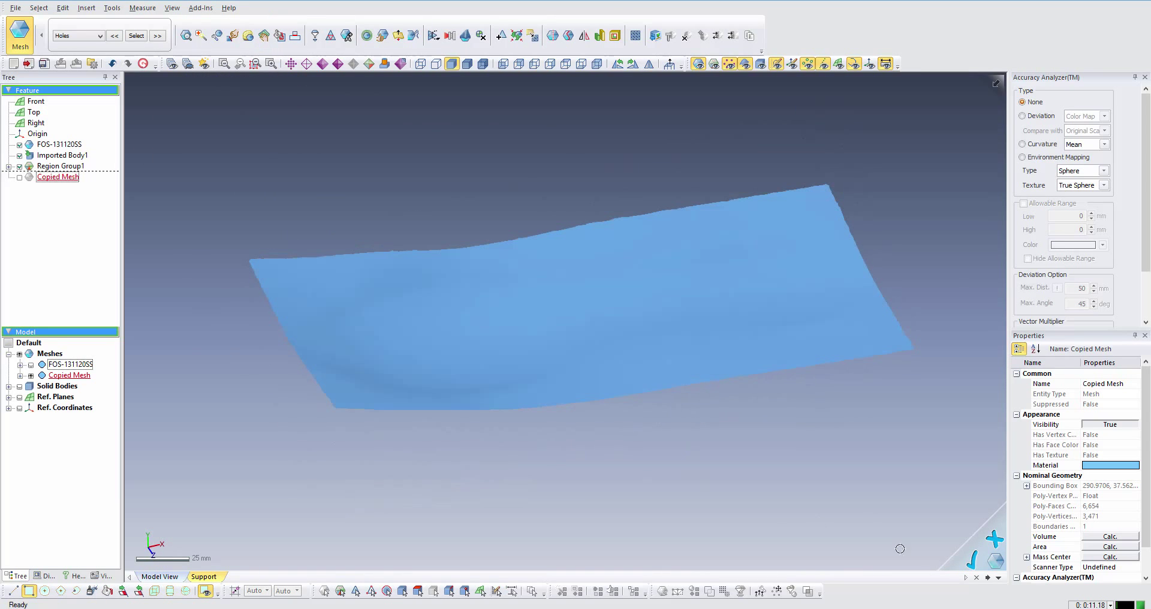
Step: Hide the Copied Mesh, show the FOS-131120SS scan, and start a 3D mesh sketch on it
click(979, 563)
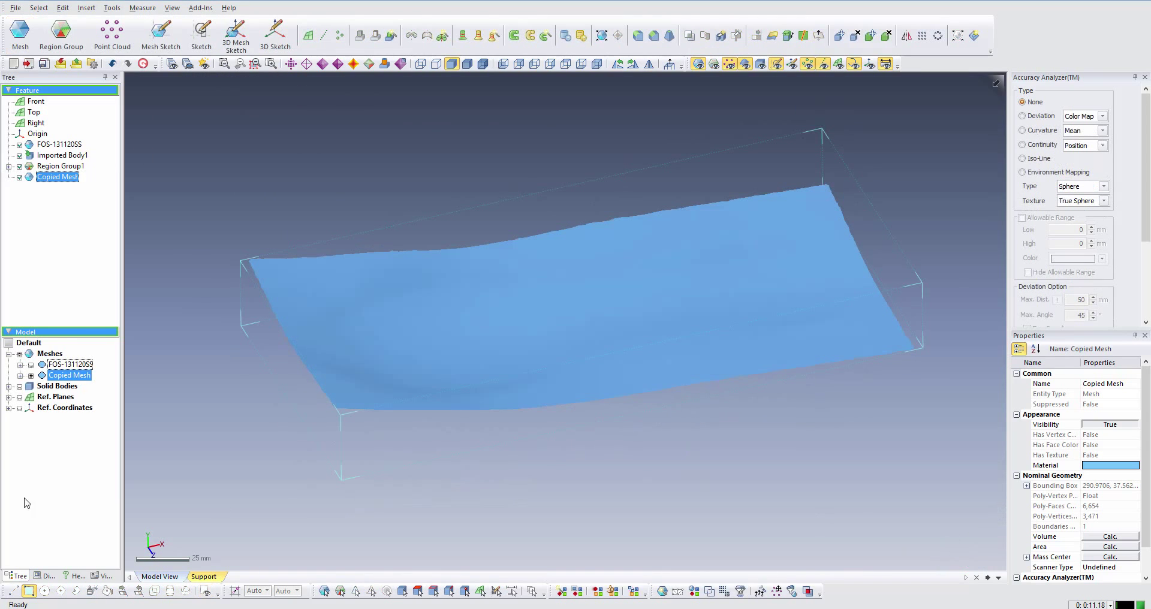
click(30, 375)
click(30, 365)
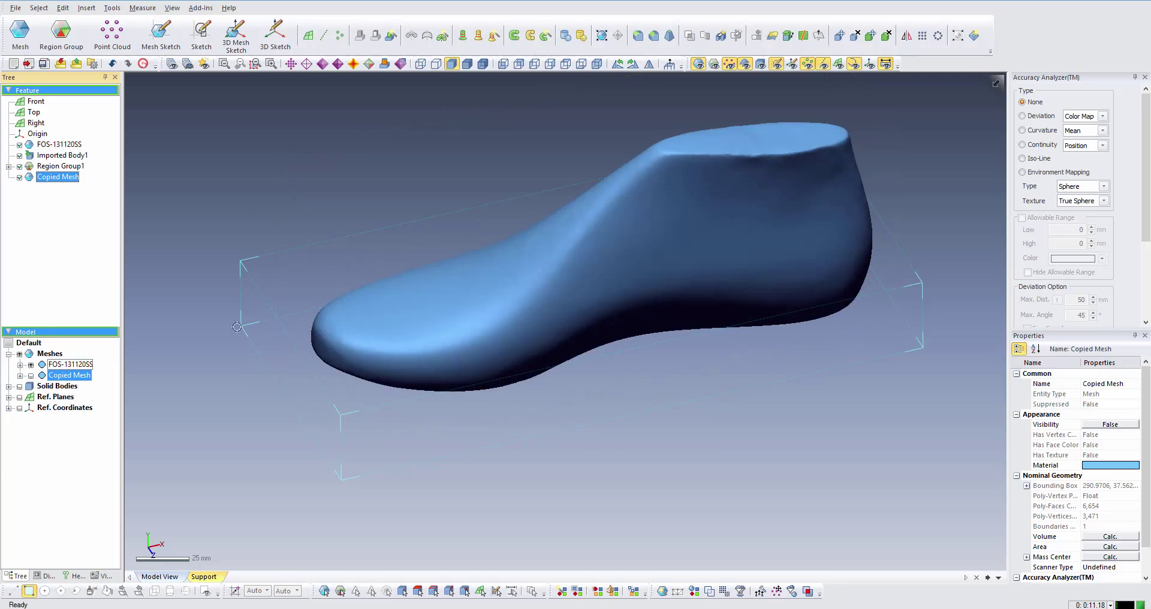
scroll(567, 316, up, 5)
right_drag(566, 316, 646, 337)
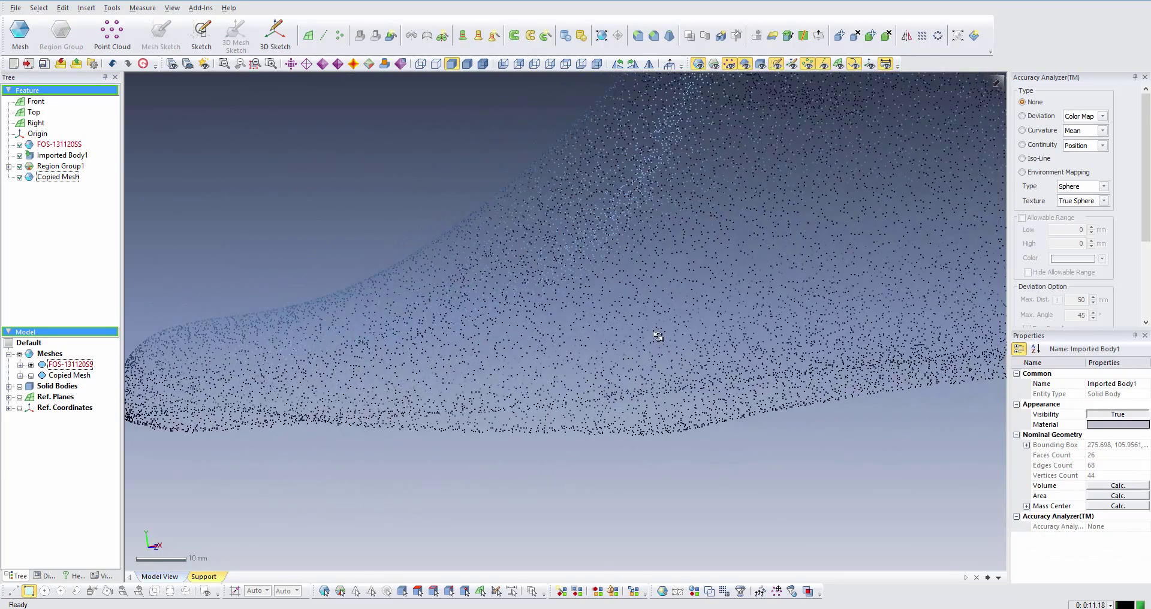
click(647, 337)
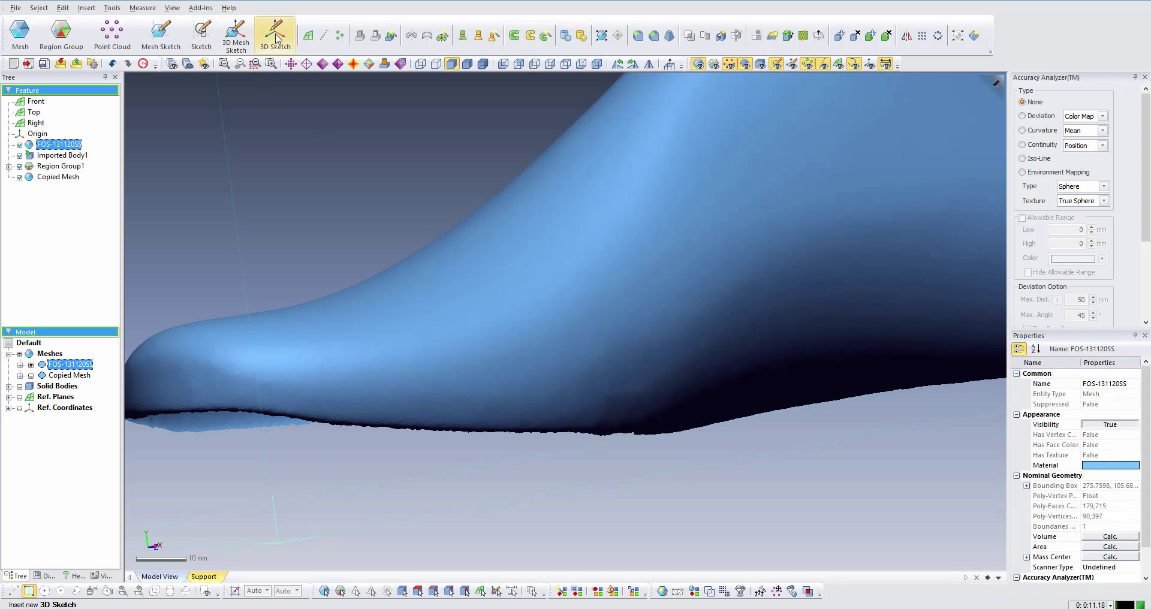
click(233, 34)
Step: Begin a spline on the mesh with points along the sole edge near the toe
click(418, 34)
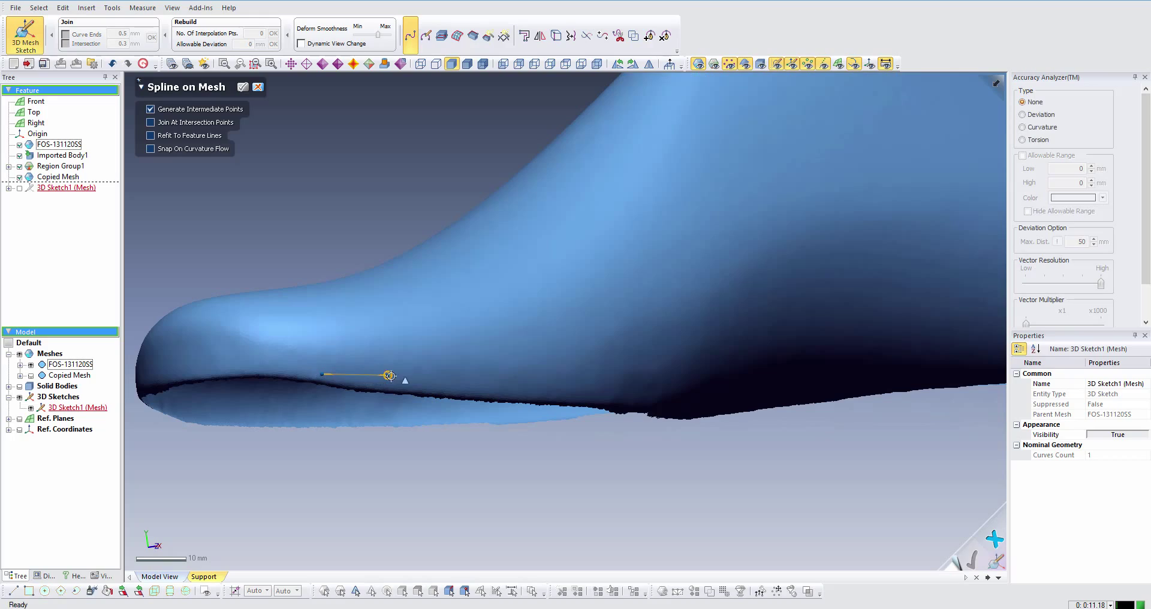
click(410, 382)
click(532, 394)
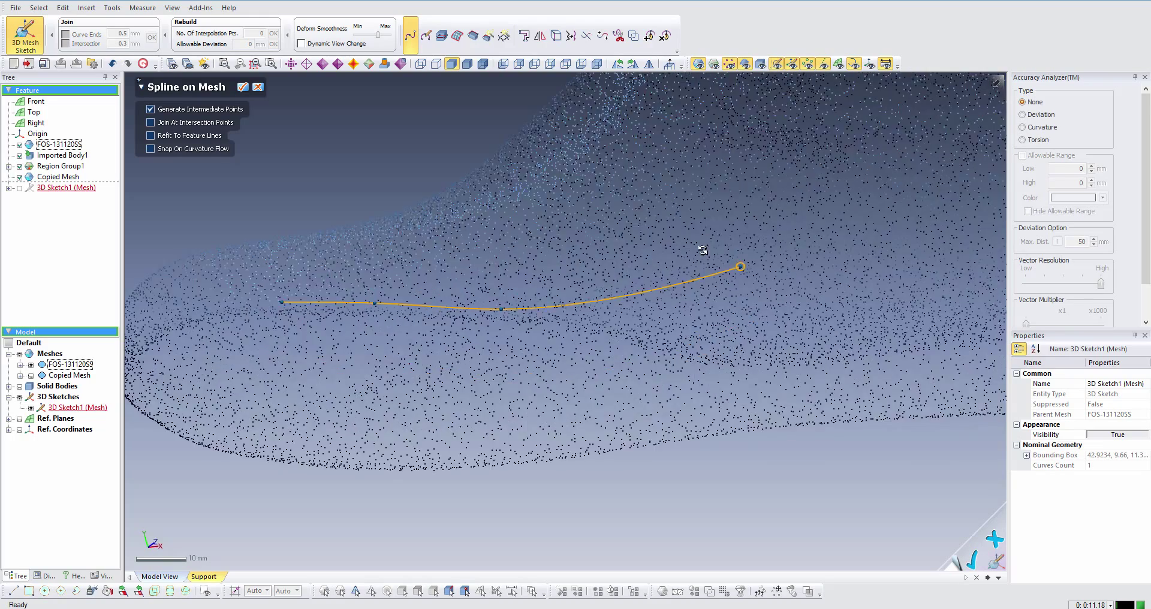
right_drag(531, 394, 506, 285)
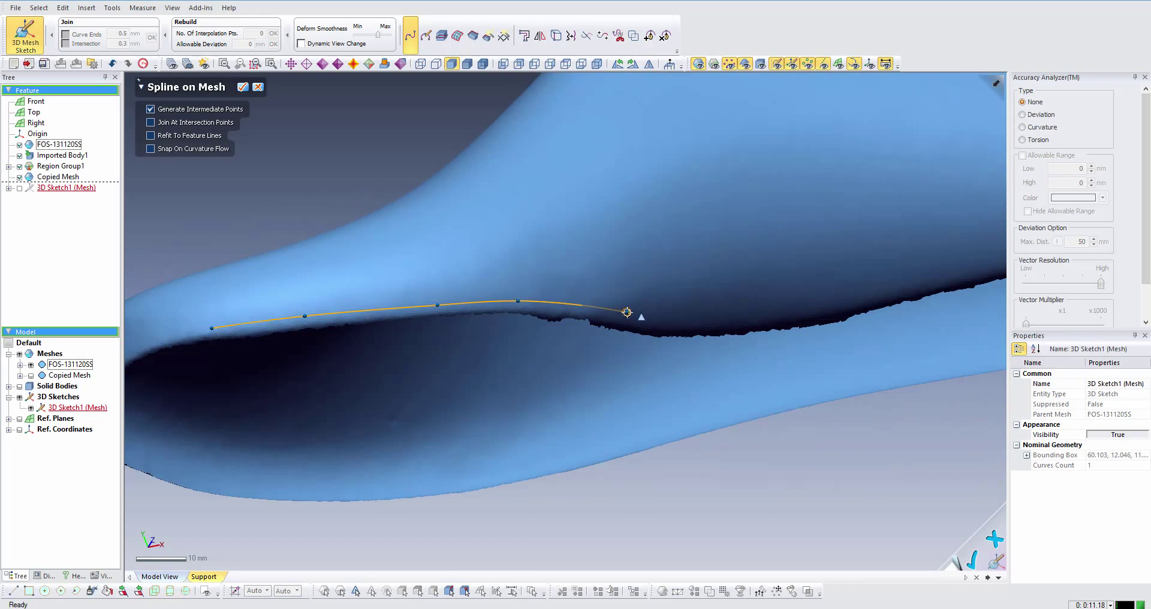
right_drag(728, 323, 715, 296)
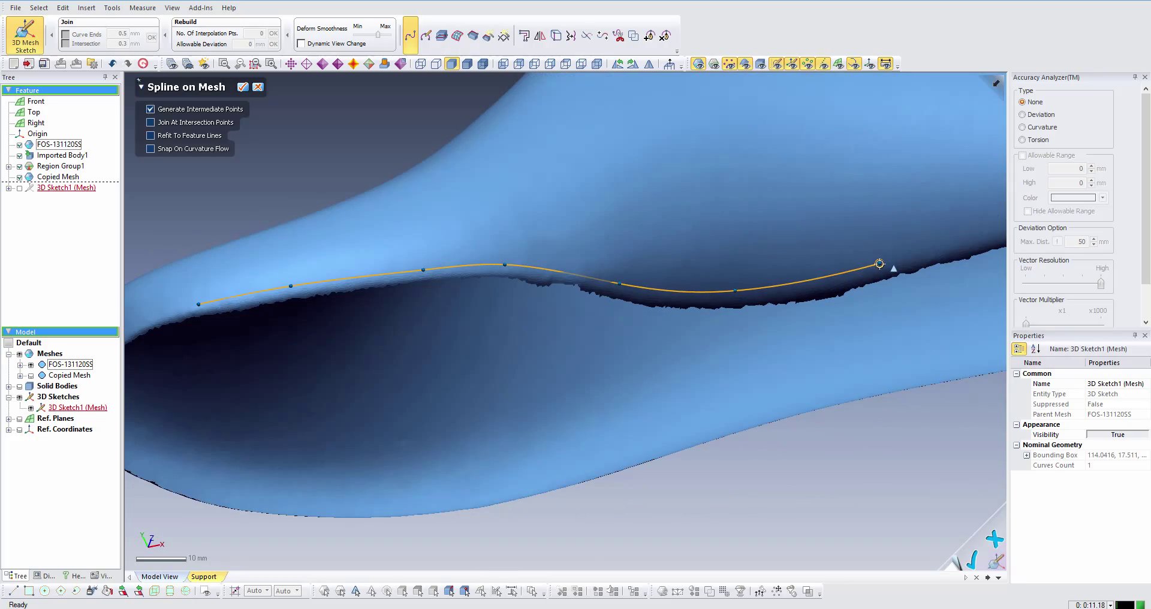
right_drag(880, 264, 543, 355)
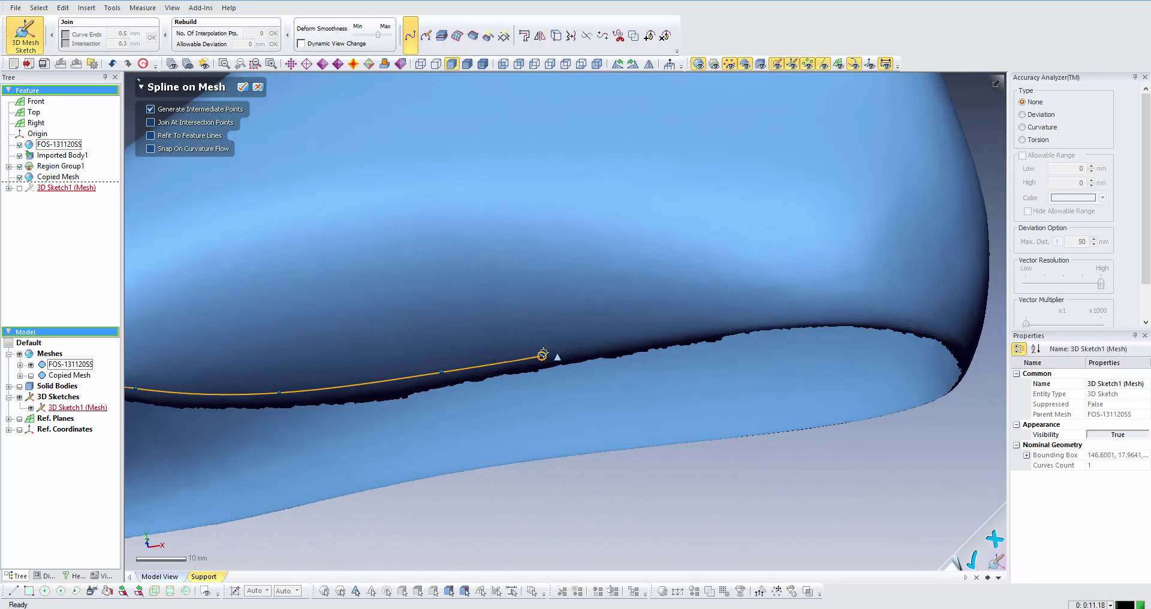
mouse_move(751, 314)
right_down()
mouse_move(664, 301)
mouse_move(646, 335)
mouse_move(412, 206)
mouse_move(402, 248)
right_up()
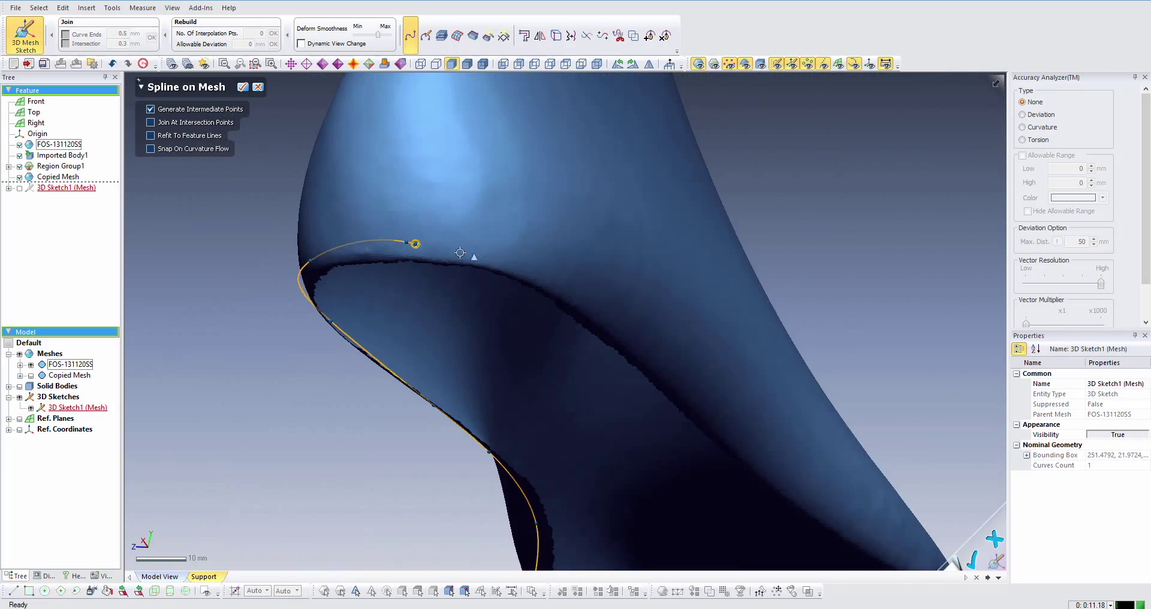
mouse_move(505, 259)
right_down()
mouse_move(316, 257)
mouse_move(361, 331)
right_up()
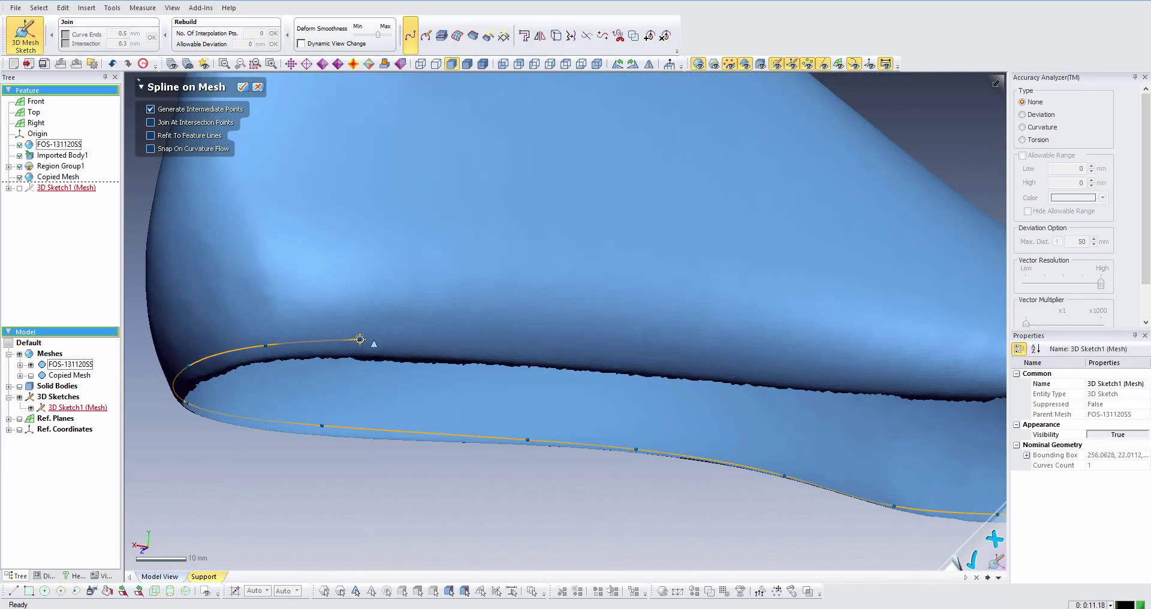
Step: Continue the spline around the heel and close it back at its starting point
click(360, 339)
click(570, 356)
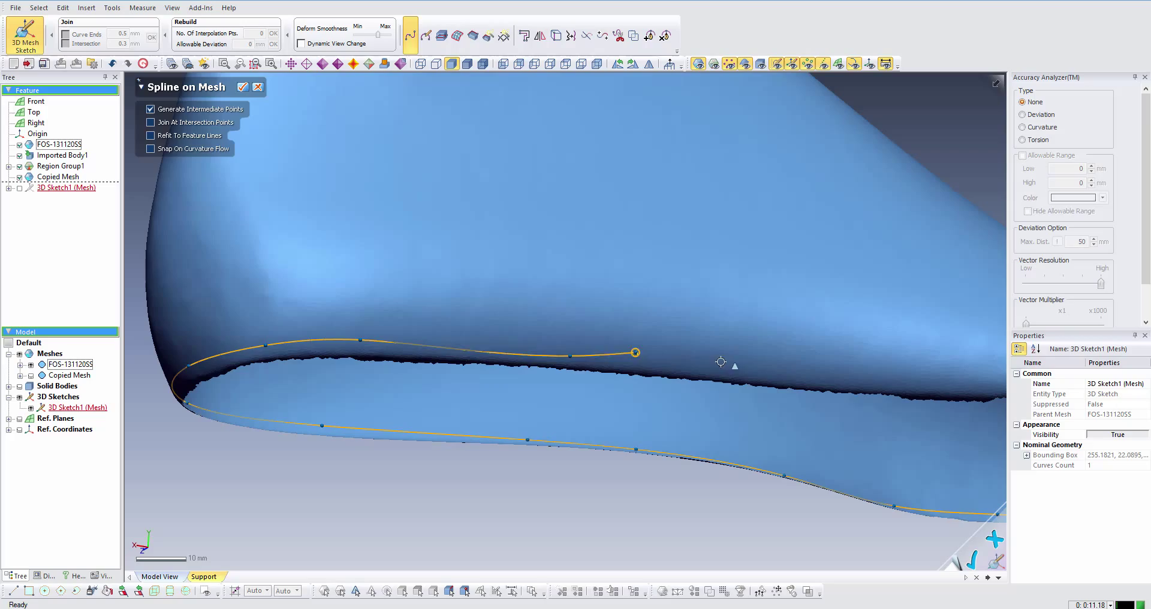
click(777, 376)
mouse_move(777, 375)
right_down()
mouse_move(604, 348)
mouse_move(496, 358)
right_up()
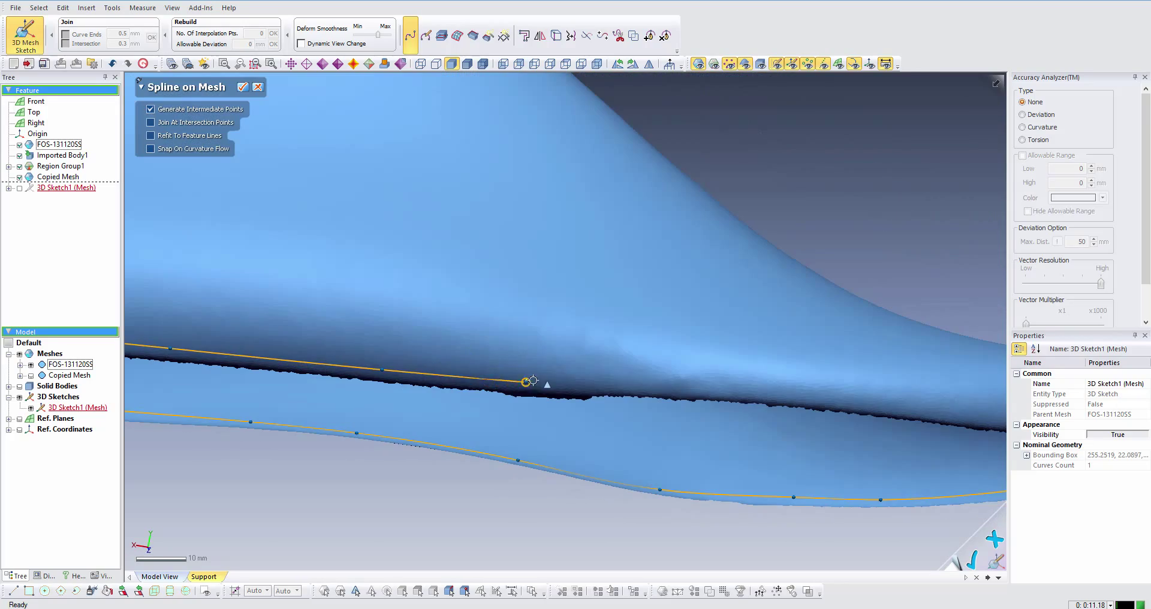
mouse_move(670, 385)
right_down()
mouse_move(587, 324)
mouse_move(631, 385)
right_up()
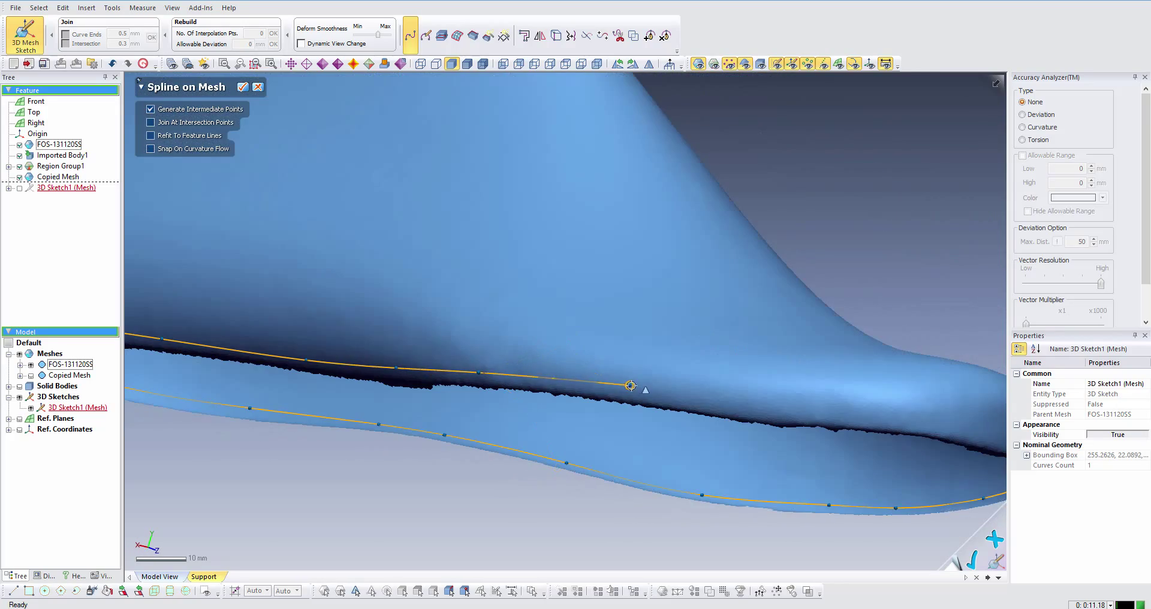
click(642, 397)
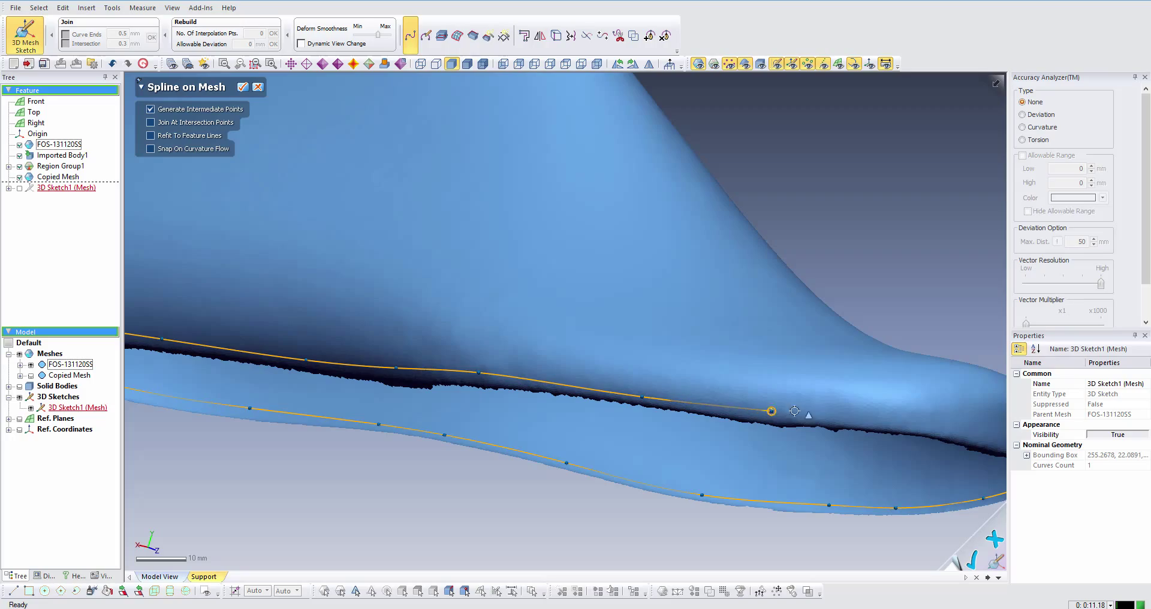
mouse_move(869, 420)
right_down()
mouse_move(689, 312)
mouse_move(658, 234)
mouse_move(389, 321)
right_up()
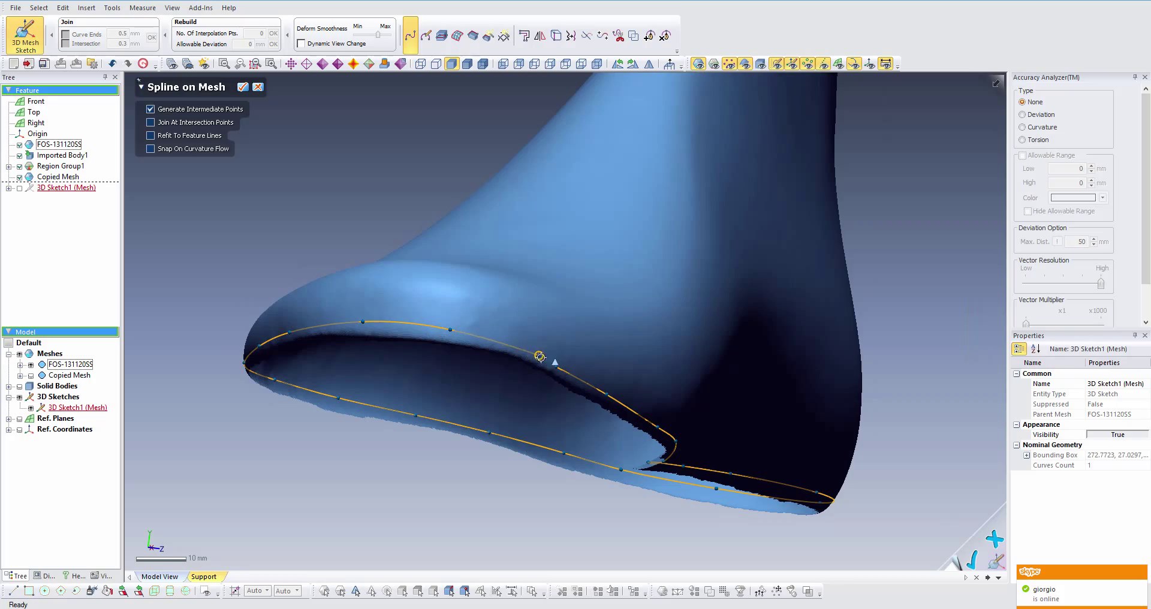
click(557, 367)
right_drag(560, 370, 421, 275)
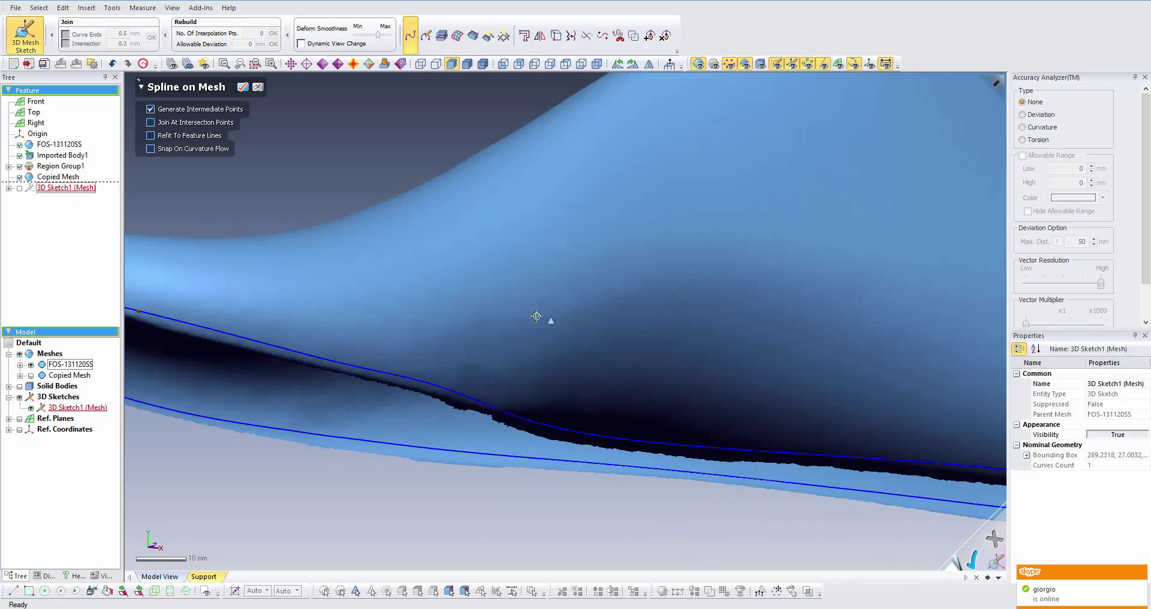
right_drag(540, 316, 617, 233)
Step: Rebuild the closed sole curve with 0.01 mm allowable deviation, reducing it to 282 points
click(243, 88)
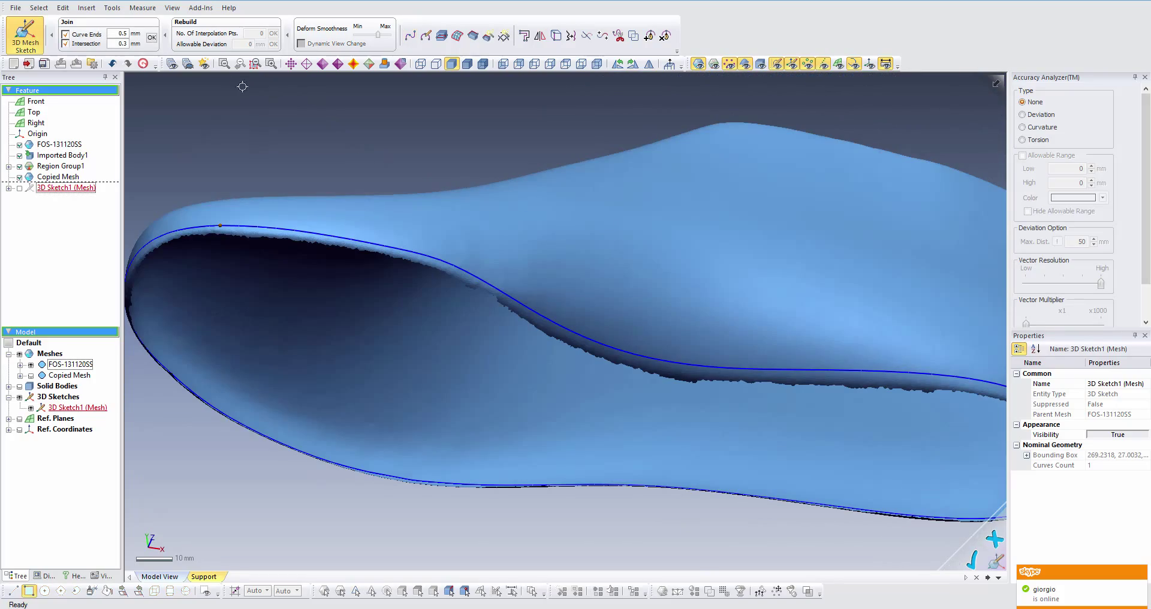
drag(463, 197, 363, 303)
click(246, 44)
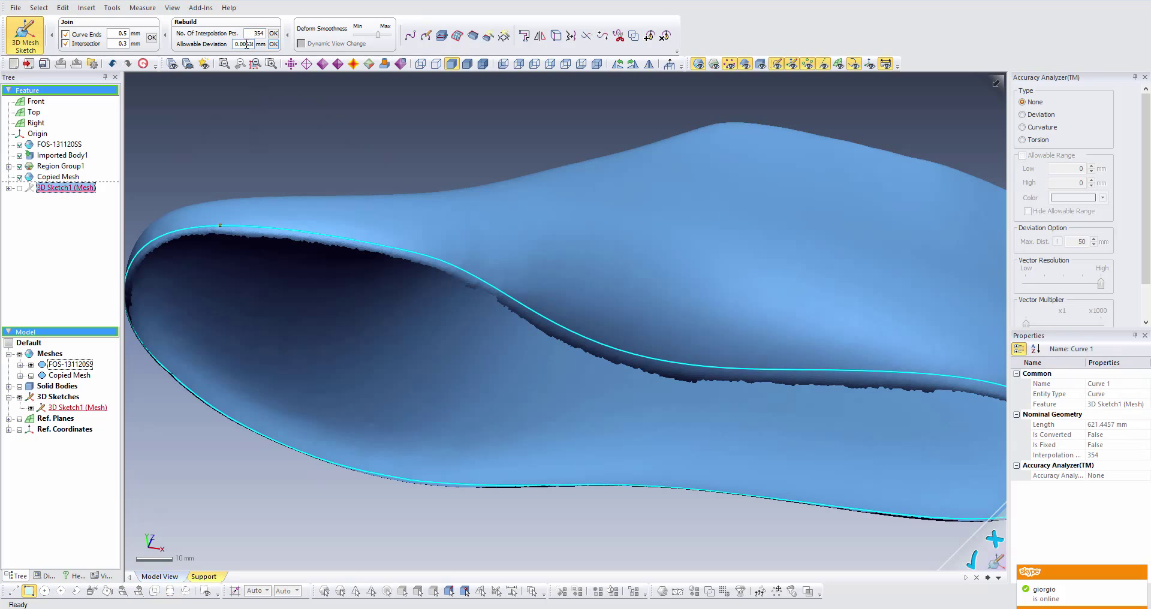
text(01)
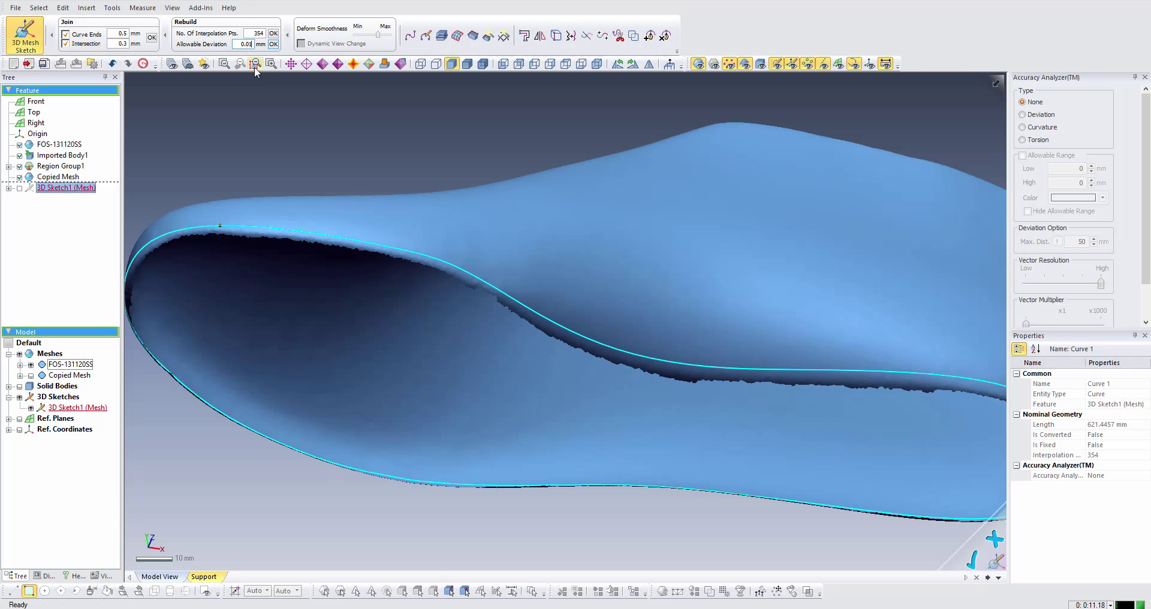
click(272, 45)
right_drag(535, 176, 601, 262)
Step: Finish the 3D mesh sketch and duplicate it with Edit > Copy and Edit > Paste
click(983, 561)
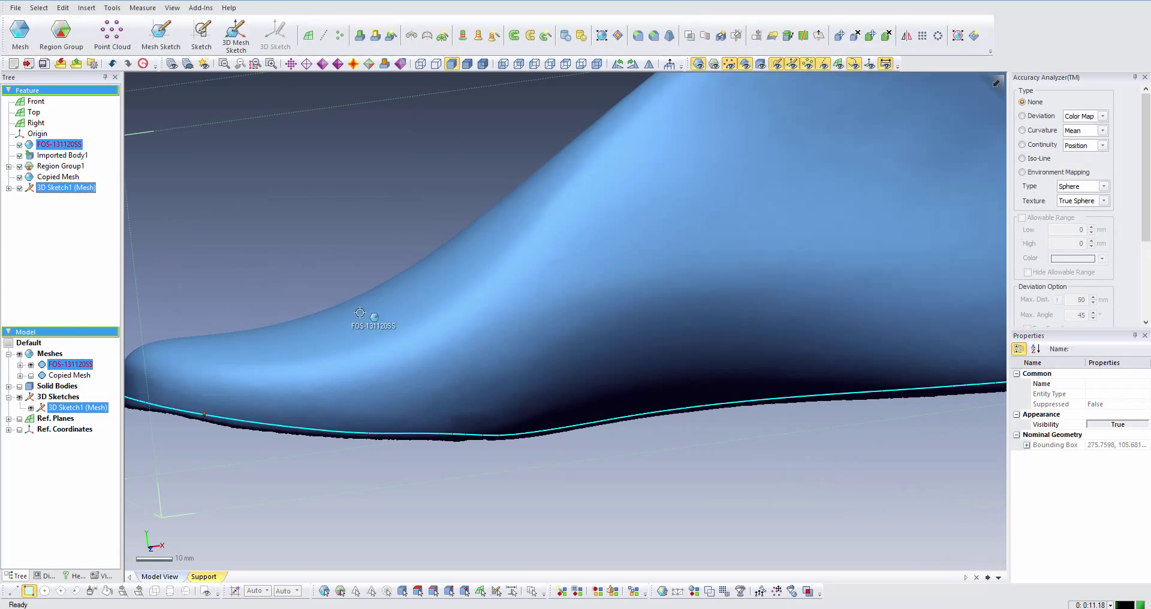
click(63, 8)
click(63, 8)
click(64, 8)
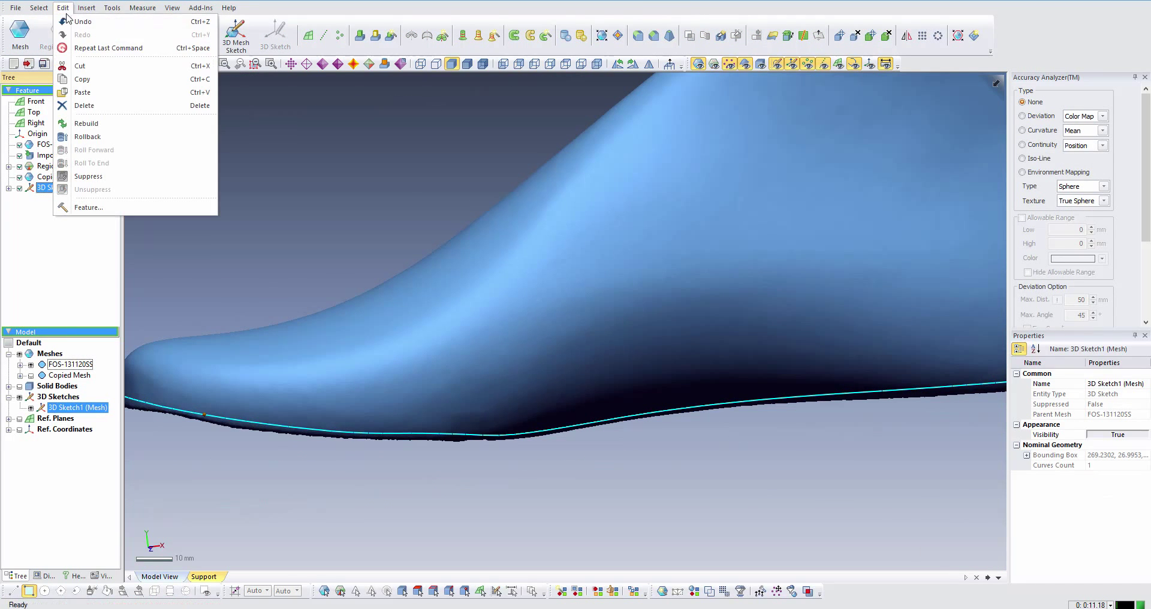
click(82, 93)
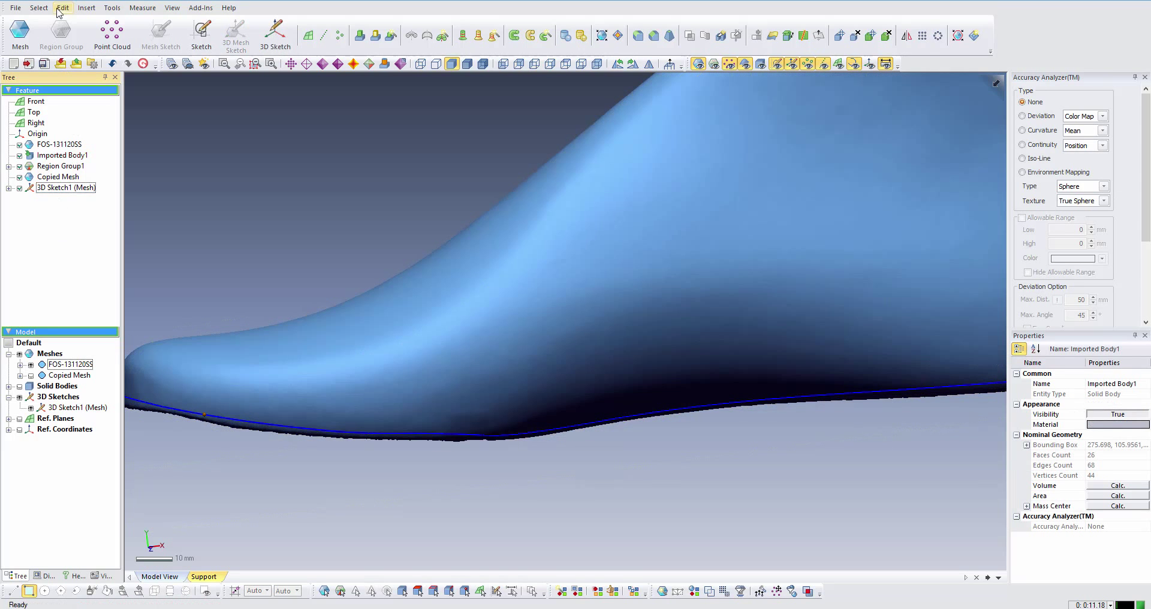
click(63, 8)
click(82, 93)
Step: Move Copied Sketch up to sit just below Origin and select the FOS-131120SS mesh
click(50, 201)
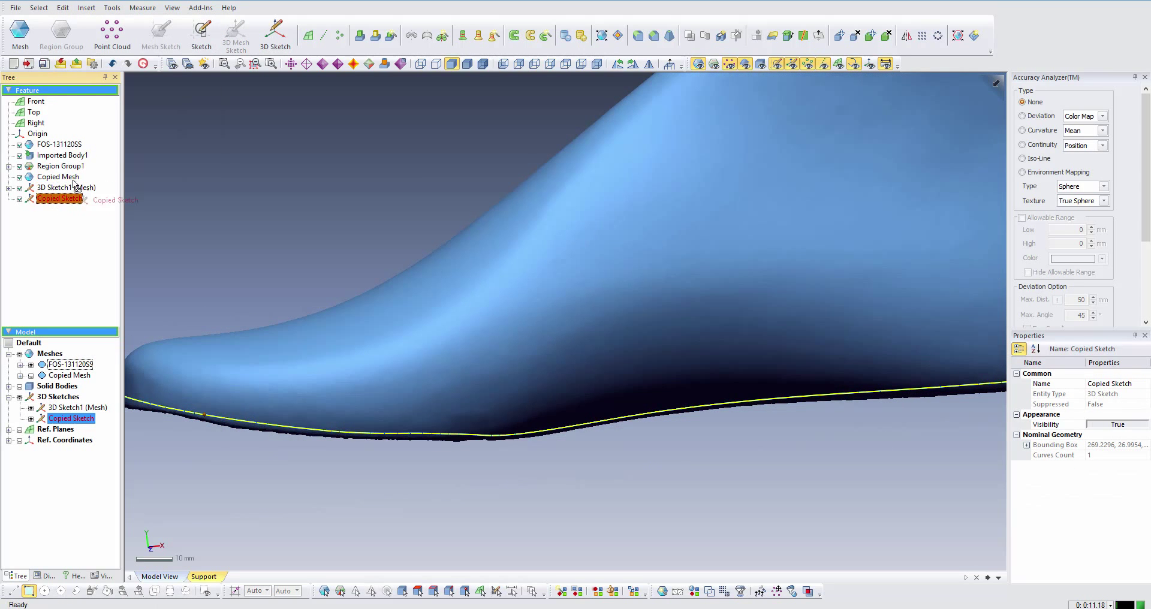
drag(74, 183, 84, 139)
click(470, 164)
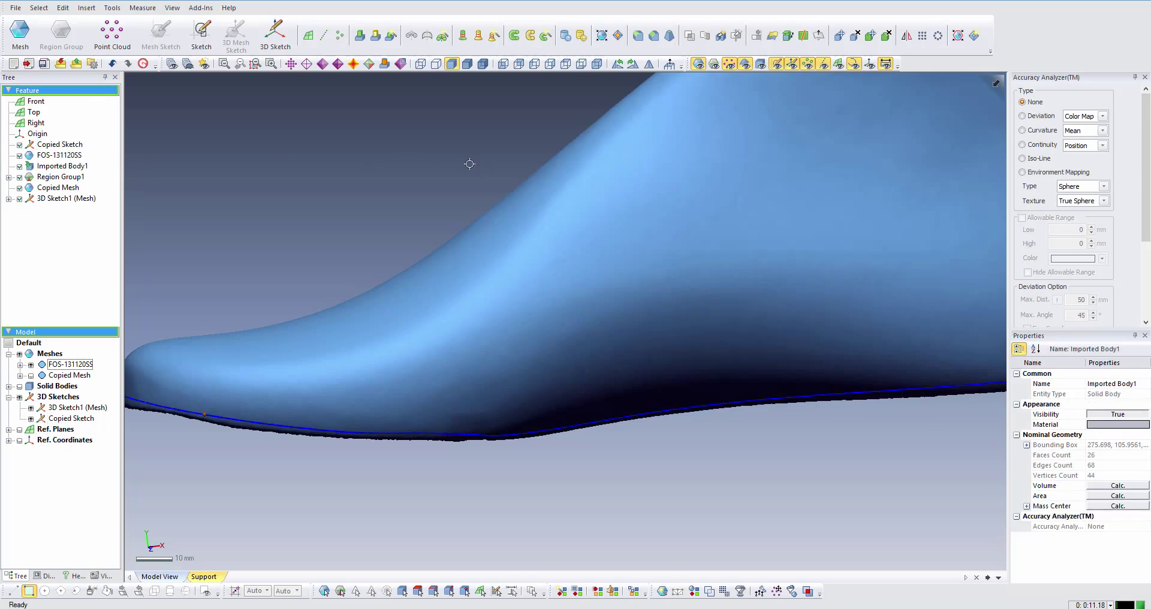
click(490, 214)
Step: Close the FOS-131120SS open bottom boundary with a flat Fill Holes patch
click(18, 31)
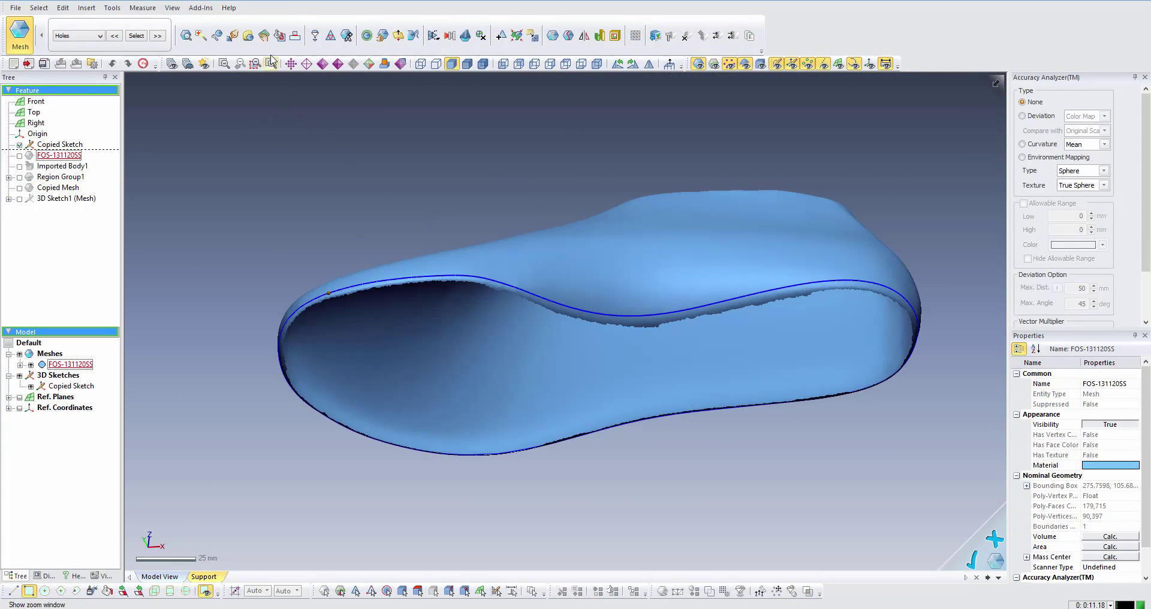
click(279, 36)
click(470, 288)
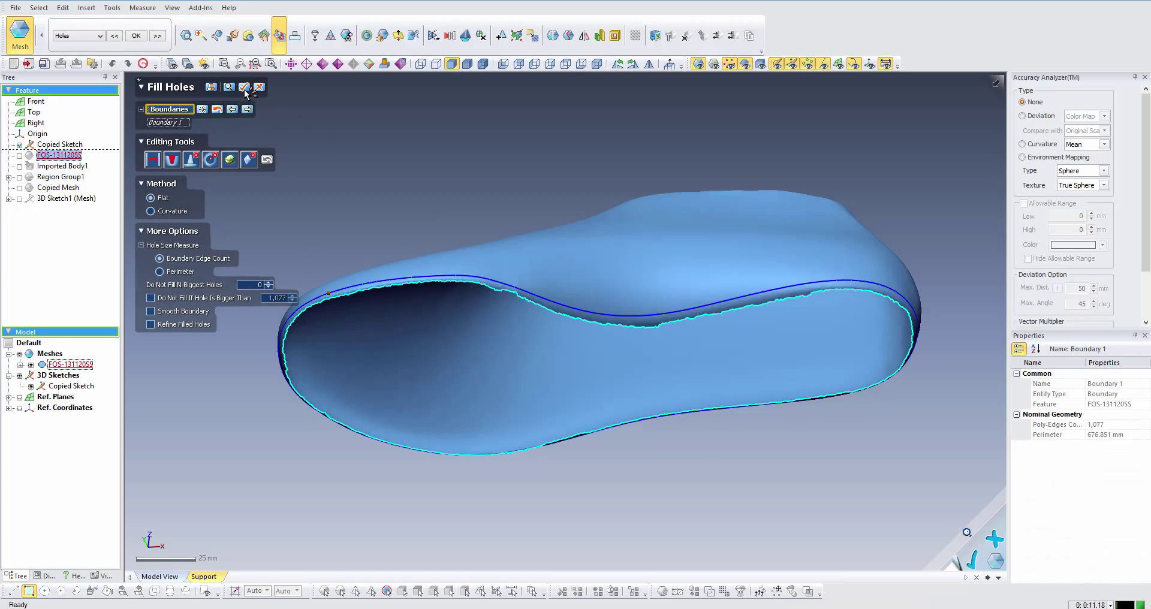
click(243, 87)
mouse_move(483, 218)
right_down()
mouse_move(625, 386)
mouse_move(627, 242)
right_up()
Step: Trim FOS-131120SS by Curve 1 on the sole edge, keeping the outer upper region
click(568, 36)
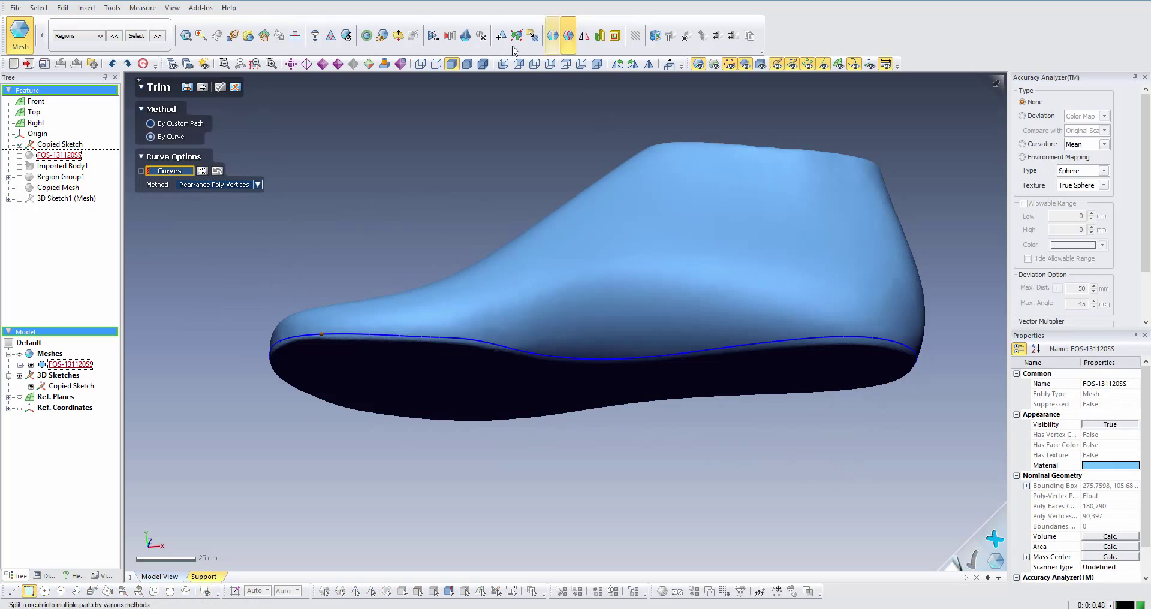
click(348, 335)
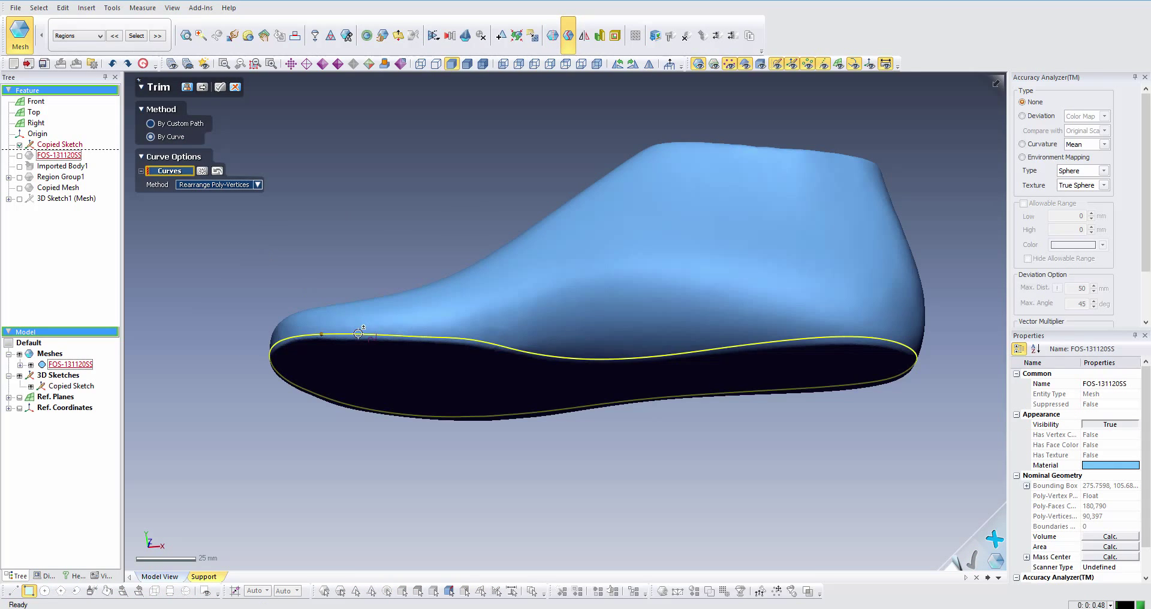
click(202, 87)
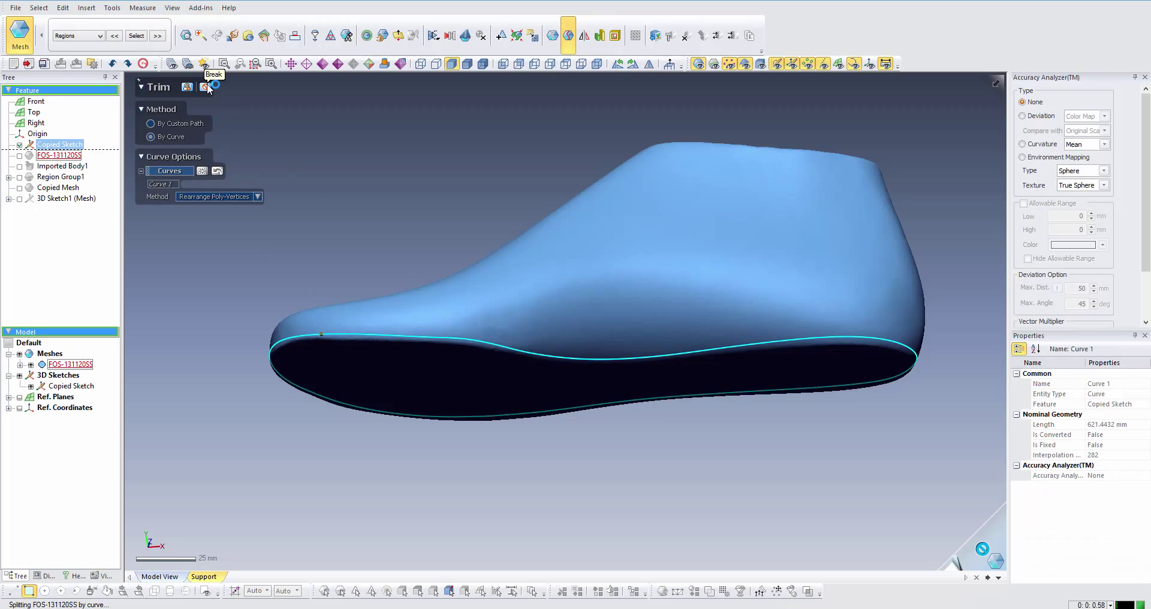
right_drag(428, 188, 409, 229)
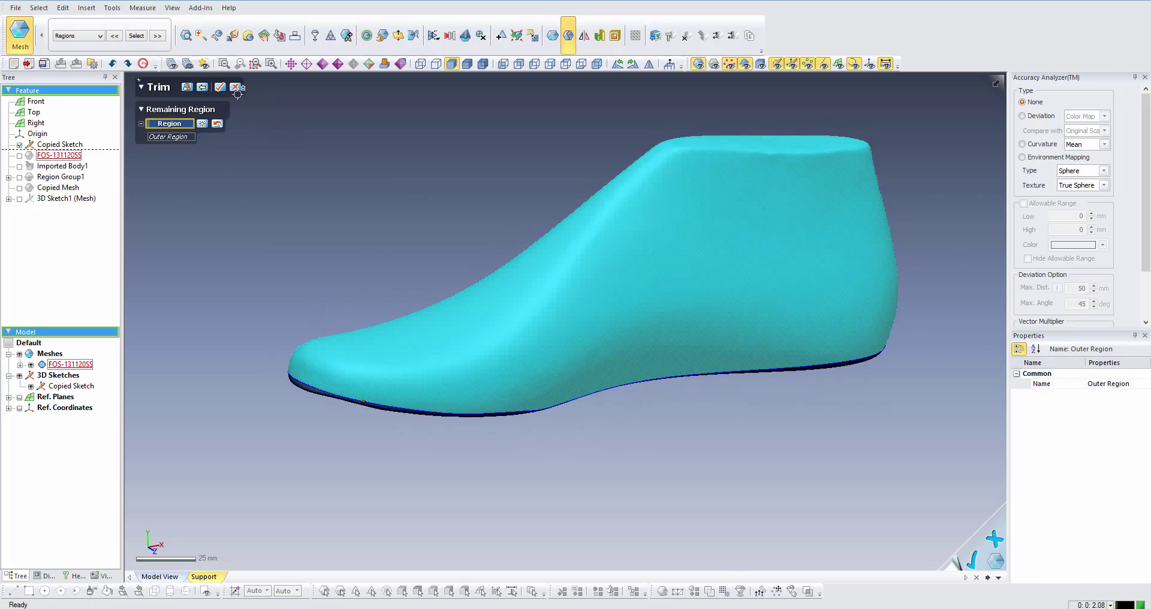
click(220, 87)
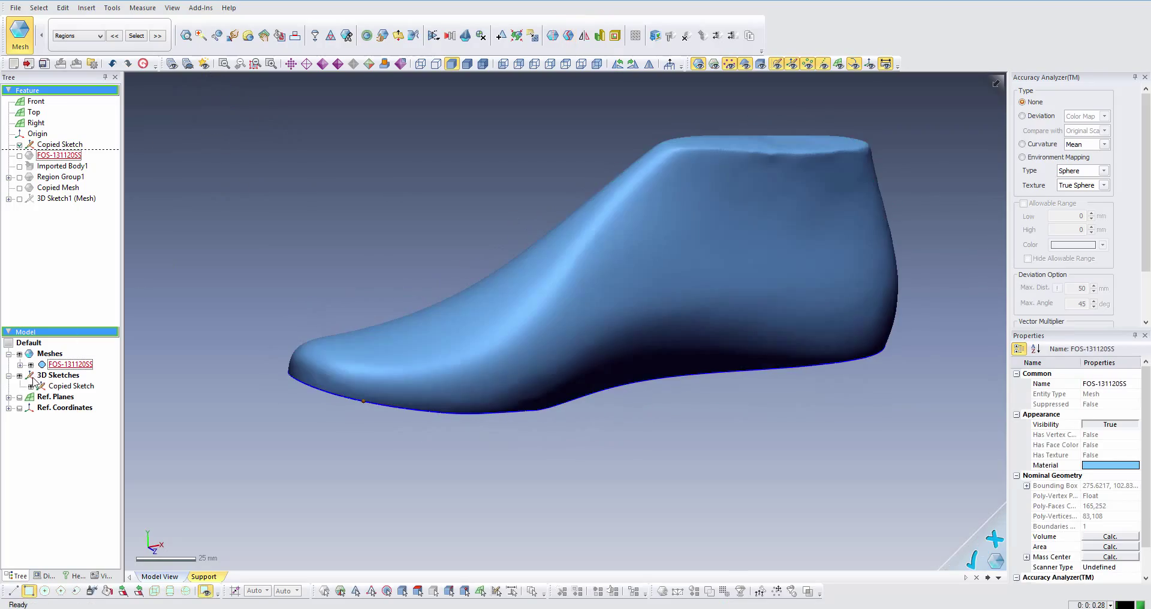
Step: Extend Boundary 1 downward by 10 mm with 20 smoothing iterations
mouse_move(600, 210)
right_down()
mouse_move(805, 356)
mouse_move(743, 452)
right_up()
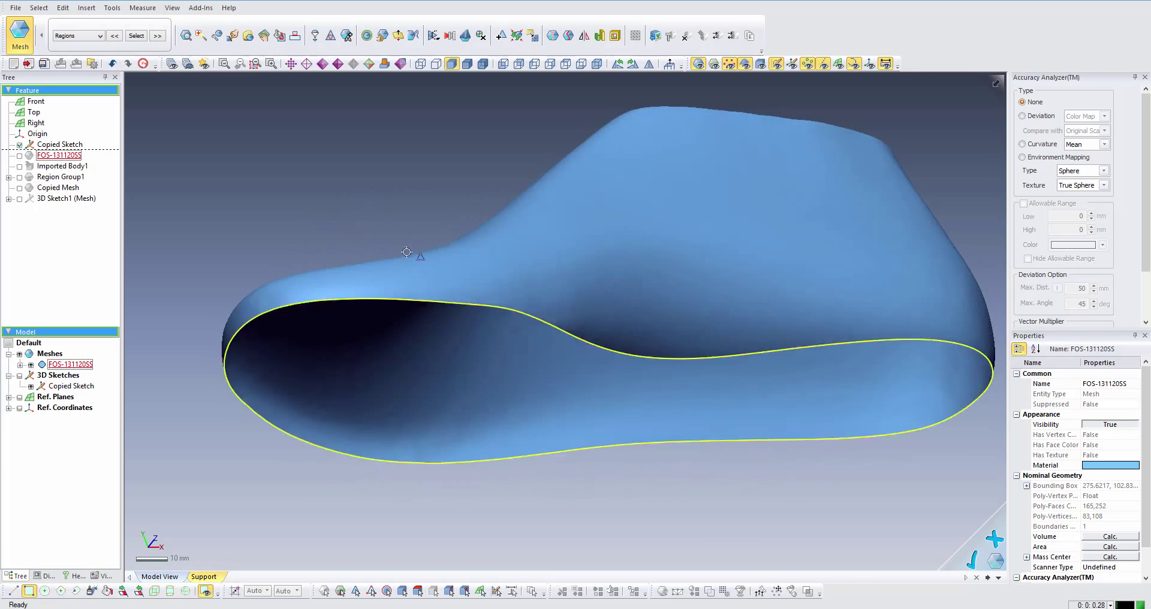
click(217, 38)
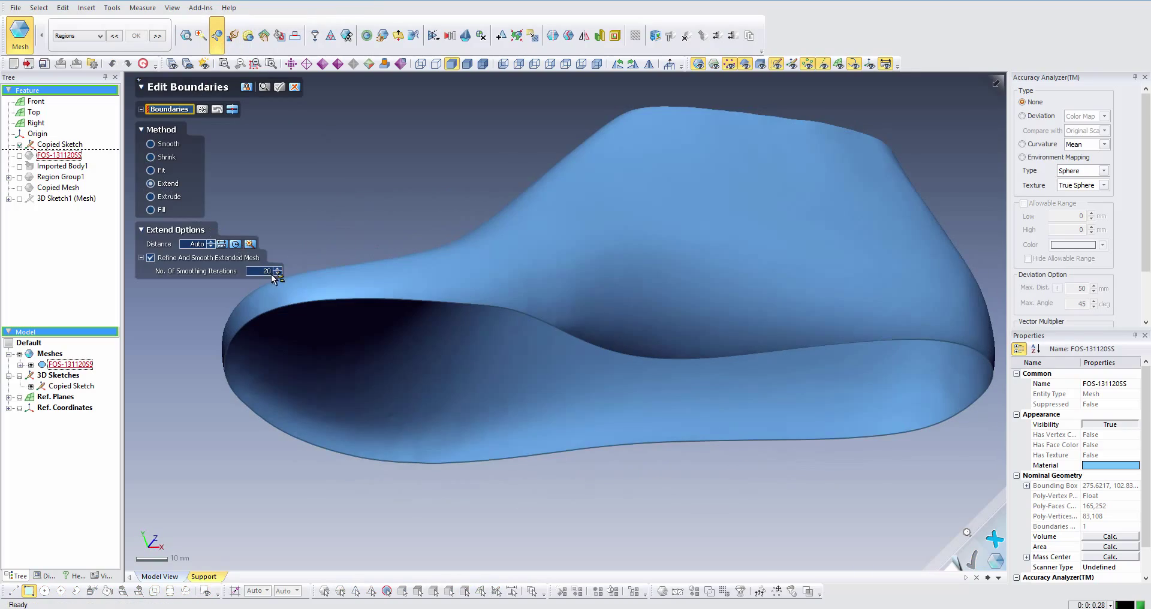
click(327, 304)
text(10)
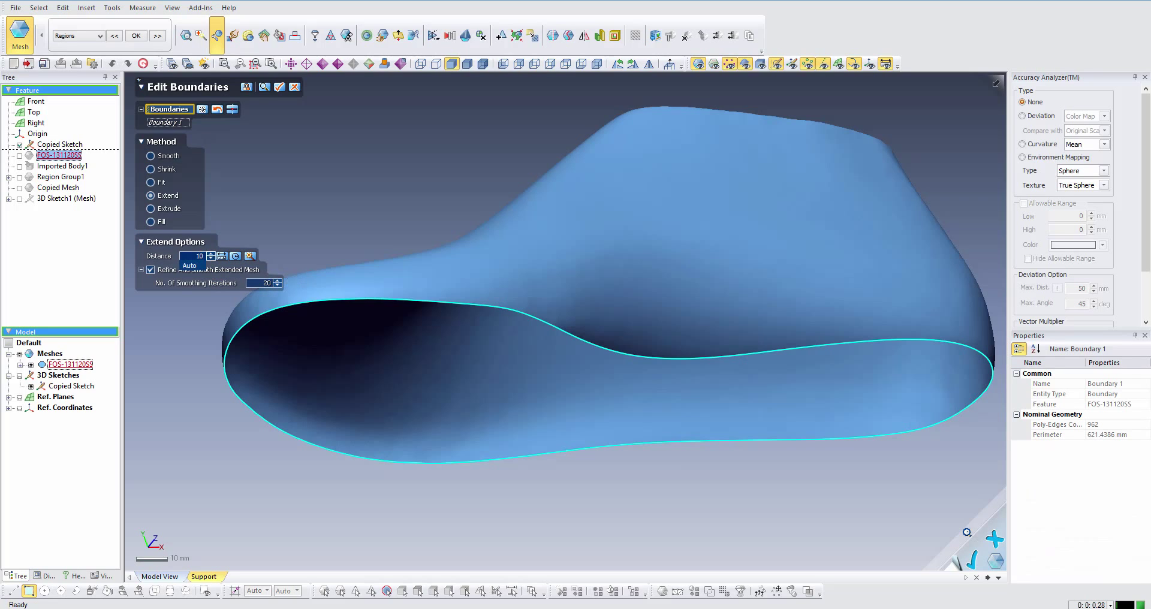
click(264, 88)
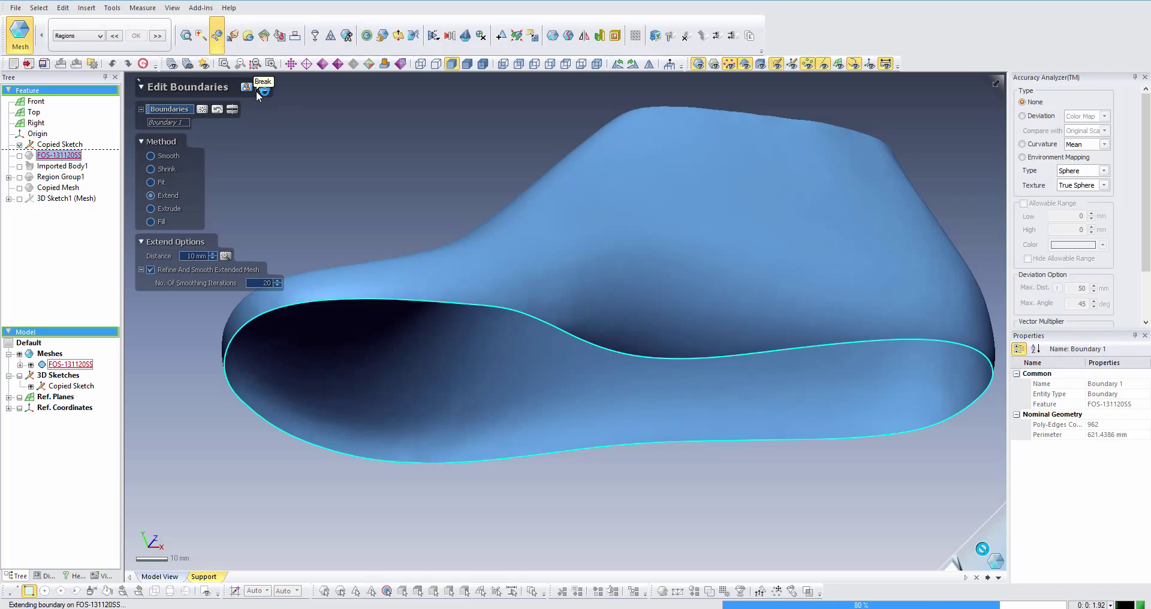
right_drag(256, 91, 367, 181)
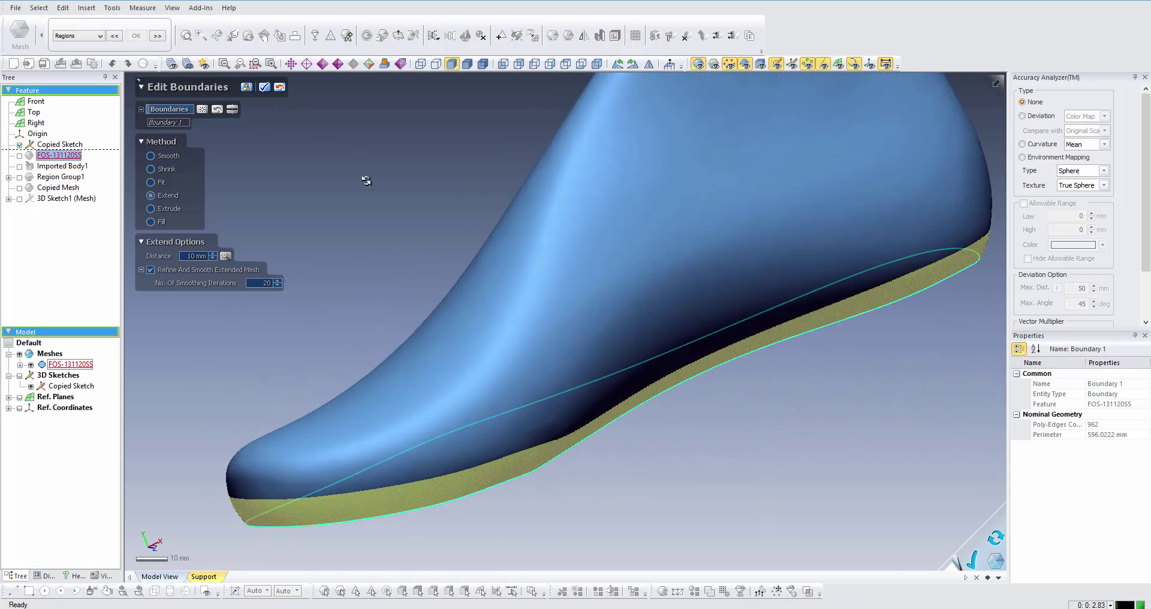
click(266, 89)
right_drag(424, 386, 506, 260)
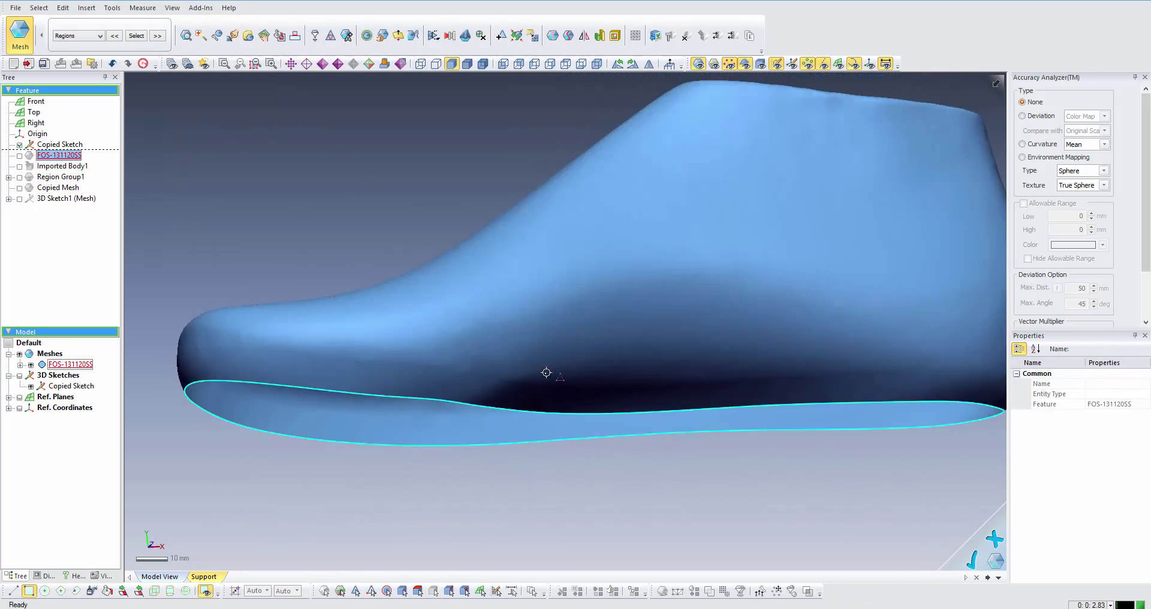
Step: Brush-smooth the toe, upper edge and side bands of the extended mesh with Smart Brush
click(264, 36)
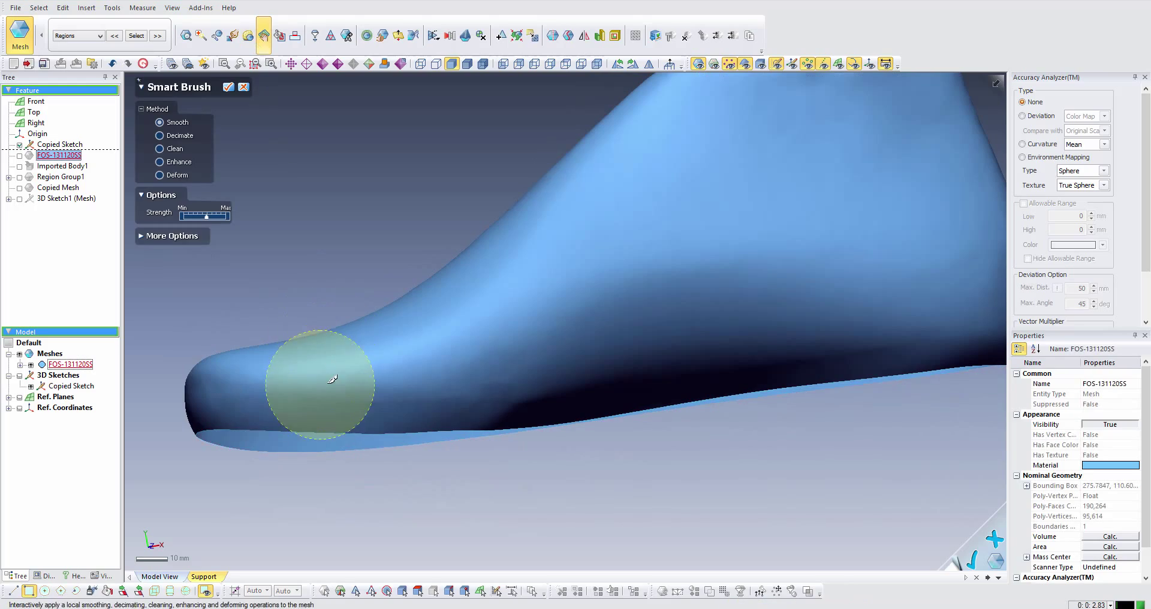
mouse_move(390, 378)
mouse_down()
mouse_move(540, 380)
mouse_move(408, 398)
mouse_up()
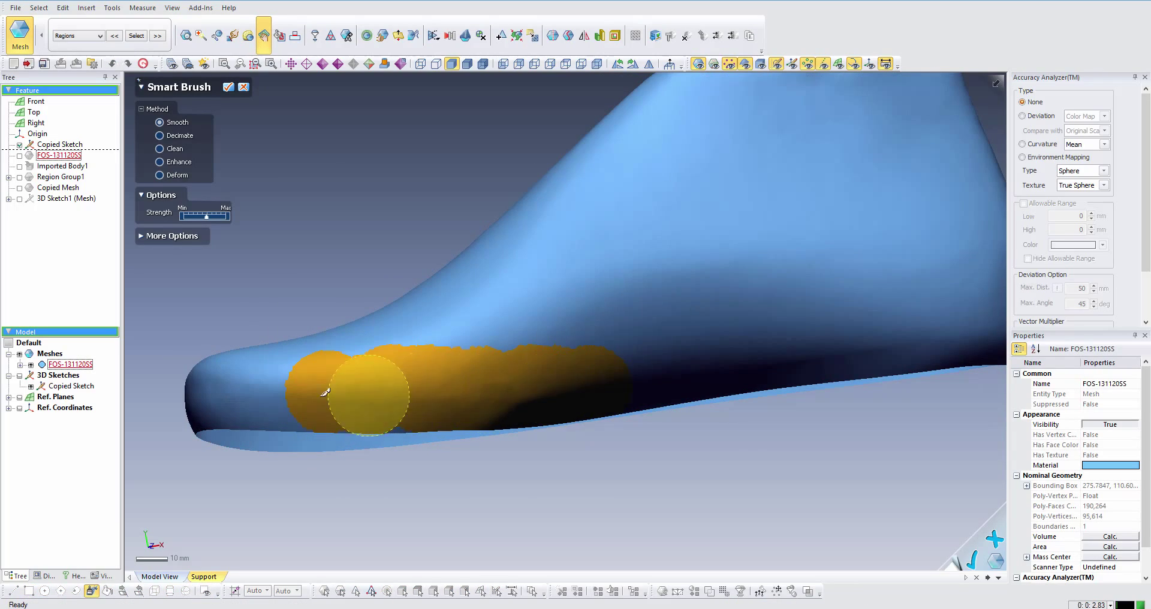
right_drag(407, 398, 658, 380)
drag(544, 440, 438, 453)
right_drag(437, 453, 665, 278)
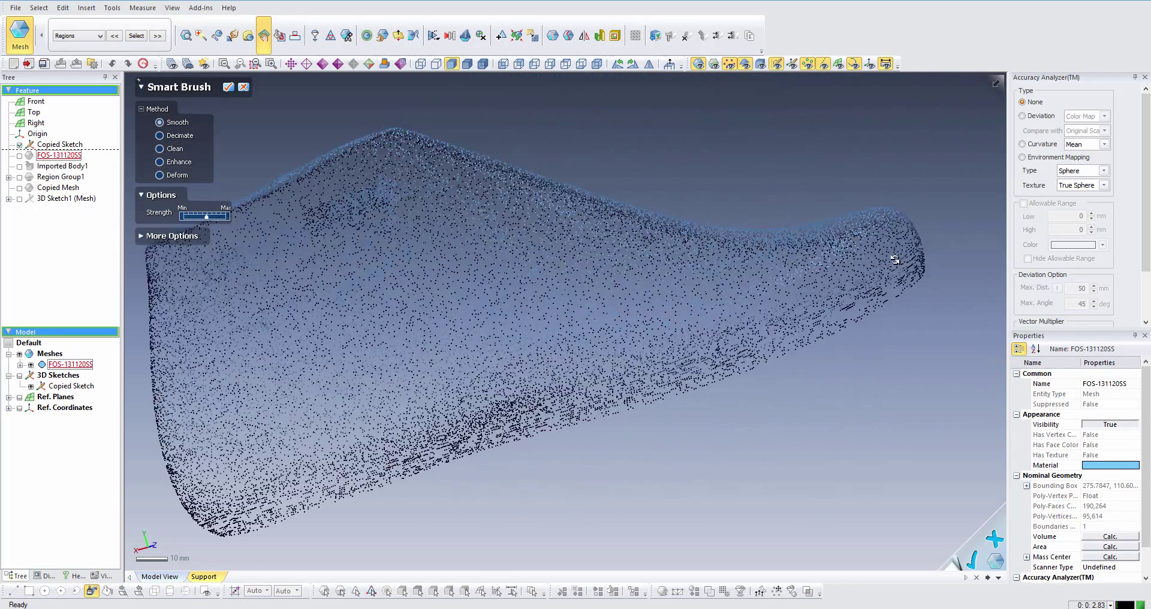
mouse_move(834, 264)
mouse_down()
mouse_move(614, 359)
mouse_move(198, 495)
mouse_up()
right_drag(198, 495, 577, 305)
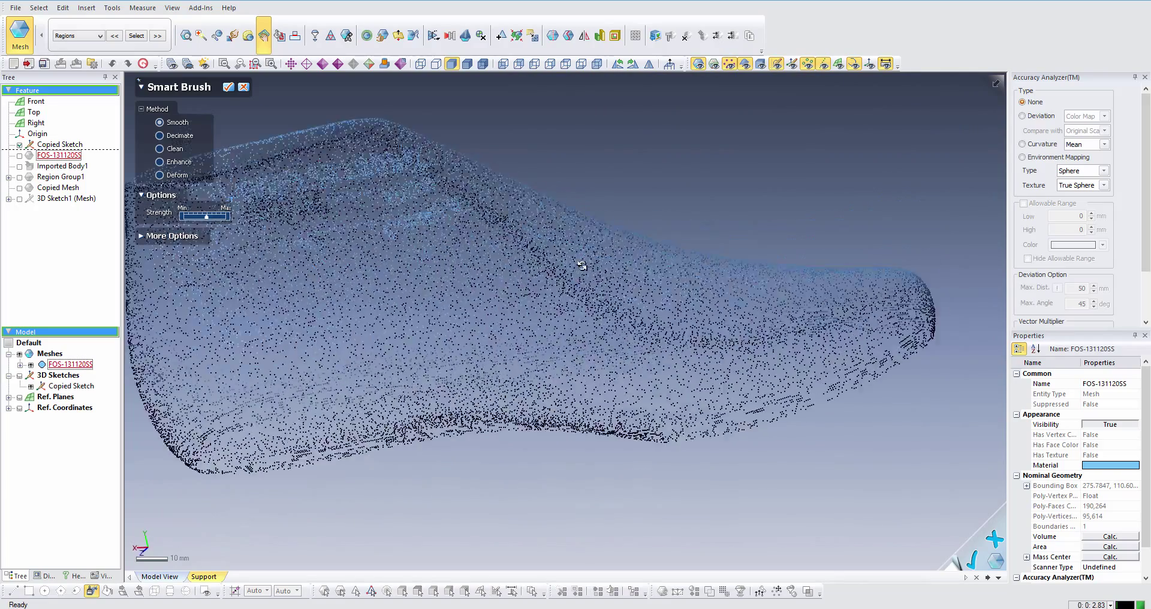
mouse_move(411, 295)
mouse_down()
mouse_move(436, 267)
mouse_move(296, 346)
mouse_up()
mouse_move(296, 346)
right_down()
mouse_move(617, 250)
mouse_move(797, 300)
right_up()
drag(797, 301, 466, 384)
drag(804, 288, 919, 260)
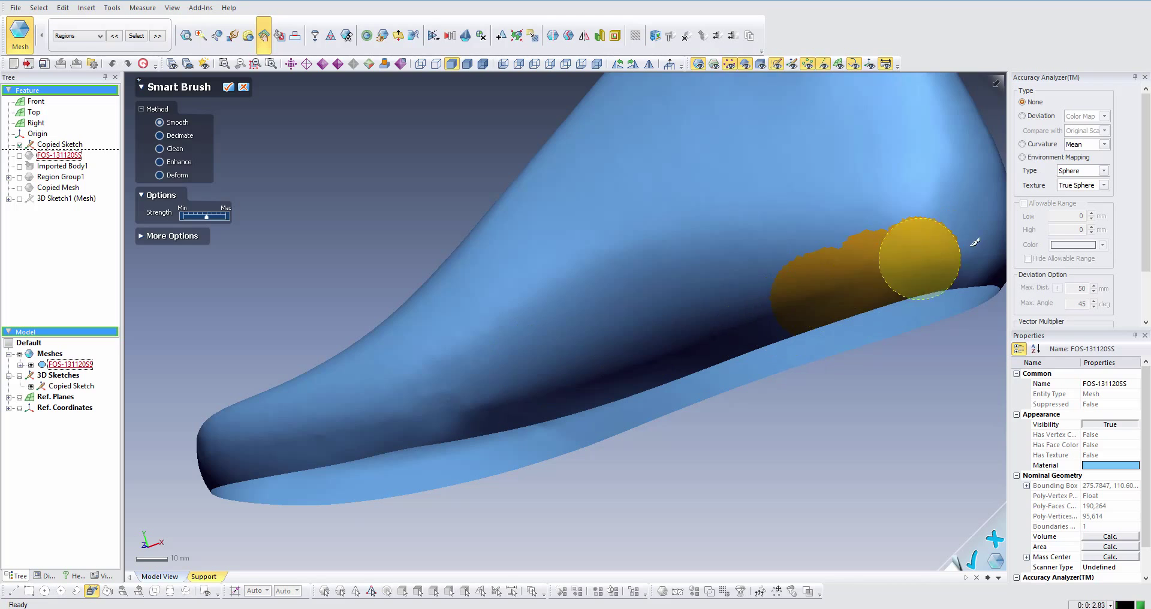
click(229, 87)
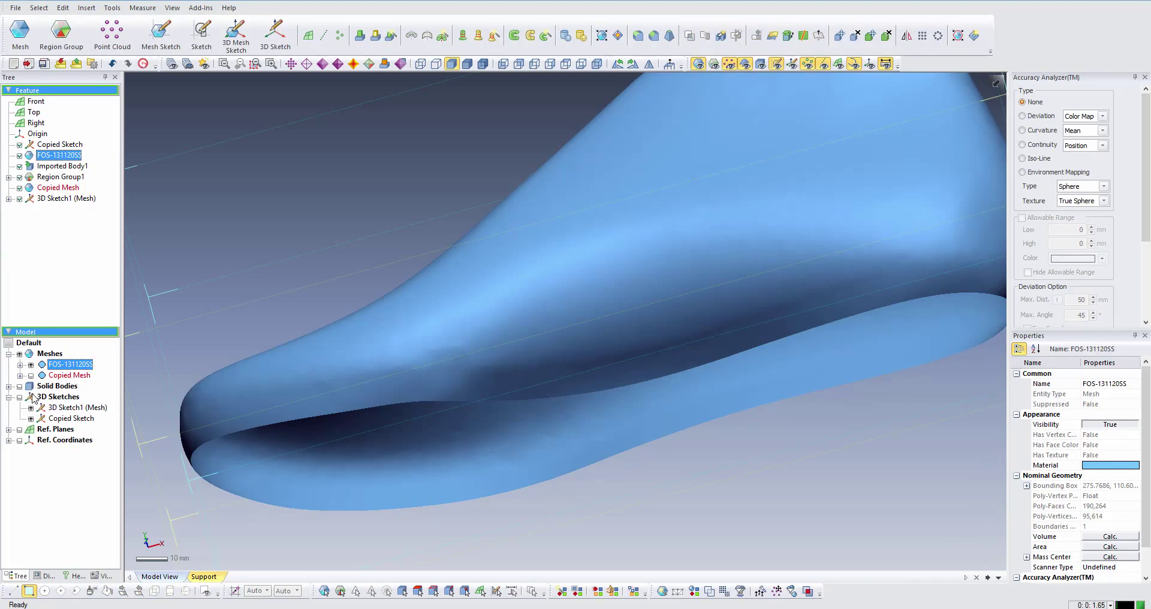
Step: Unhide Copied Mesh and orbit to see it beneath the shoe last, then open Tools
click(30, 375)
scroll(540, 300, down, 3)
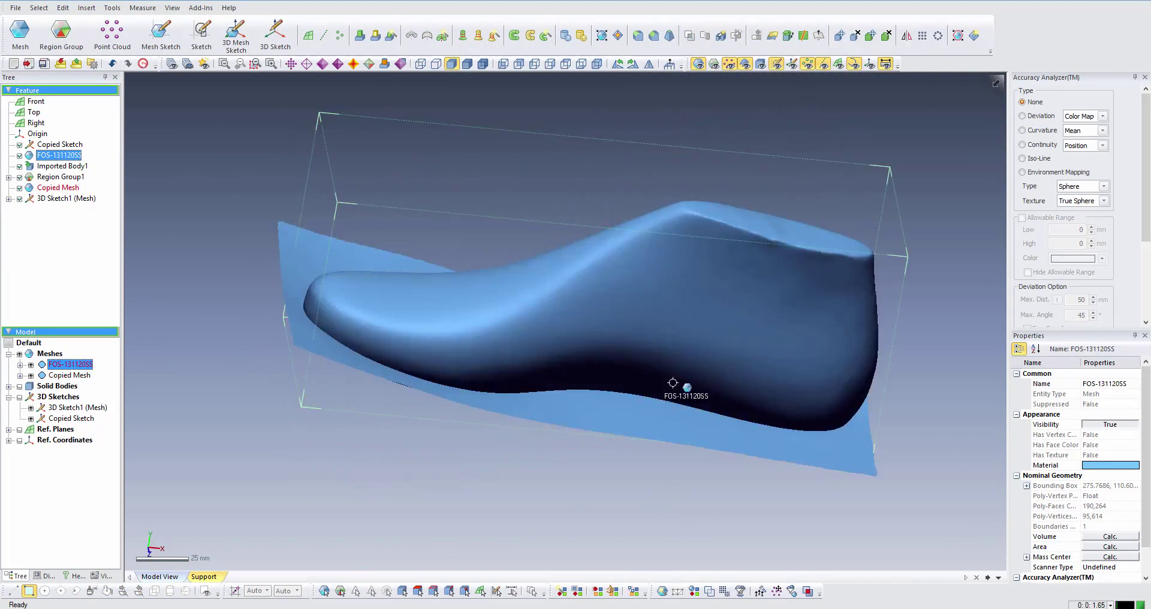
right_drag(674, 385, 610, 393)
click(432, 170)
right_drag(431, 170, 549, 394)
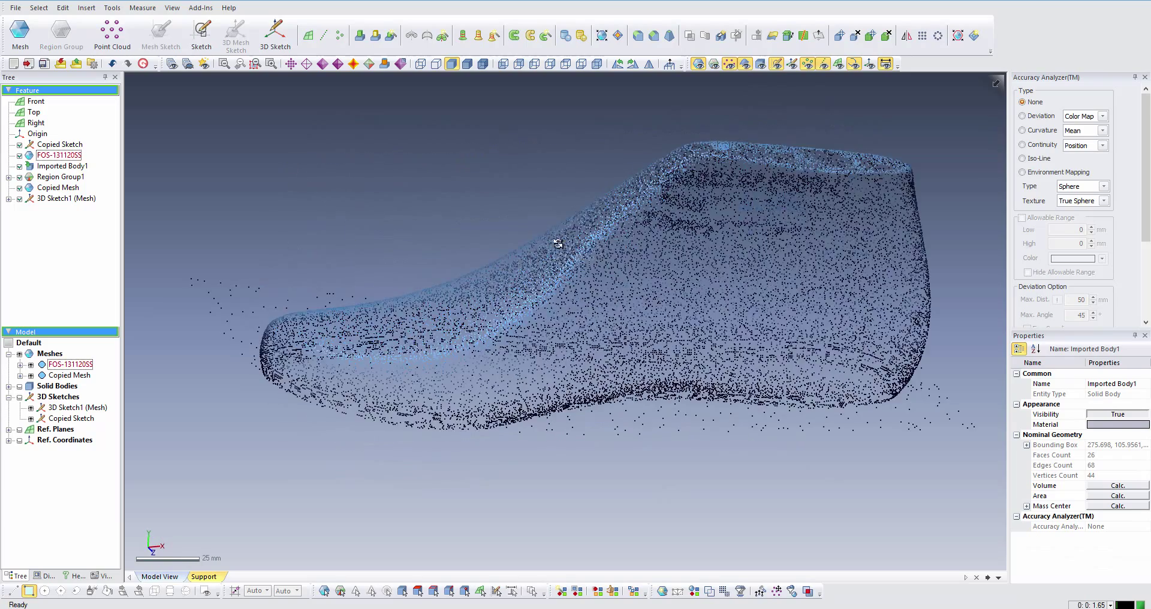
click(86, 8)
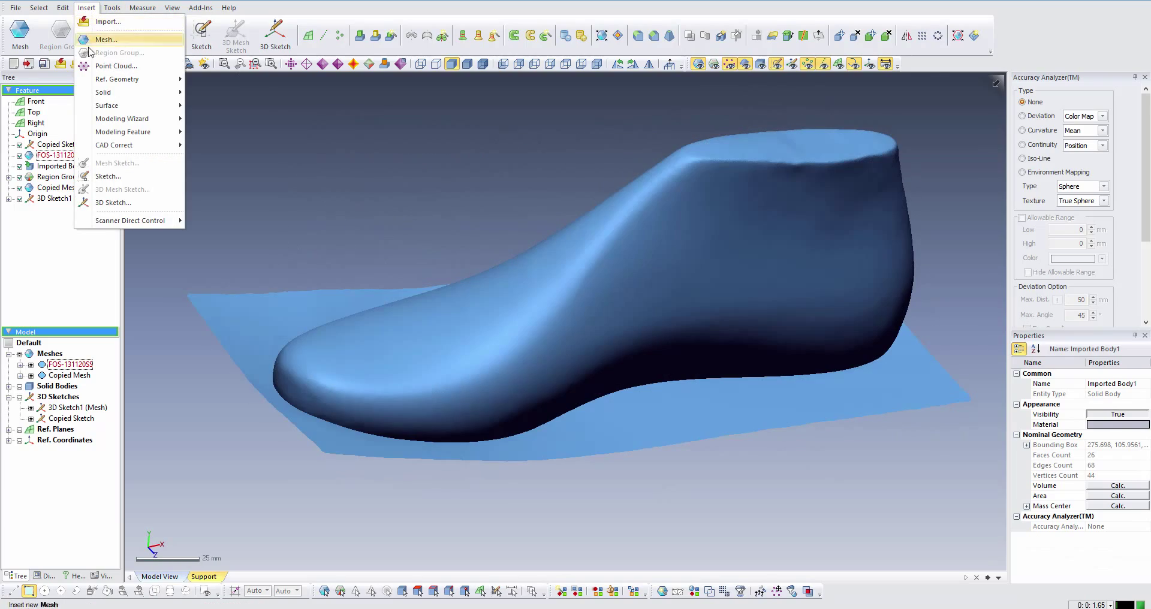
mouse_move(138, 21)
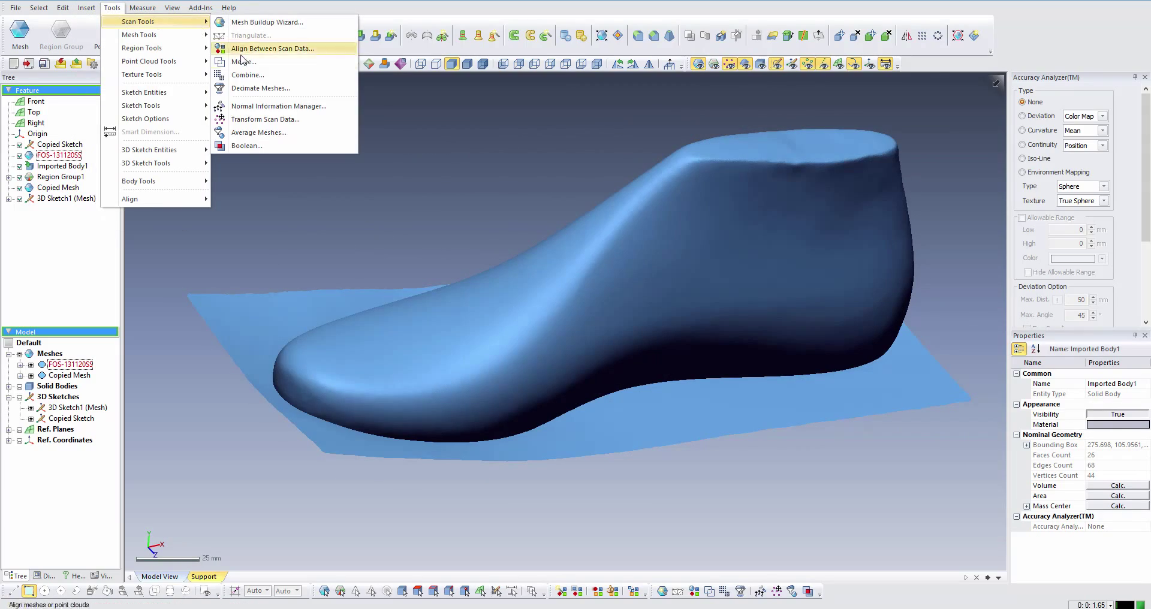
Step: Boolean-intersect Copied Mesh (tool) with FOS-131120SS (target) into one closed mesh
click(262, 146)
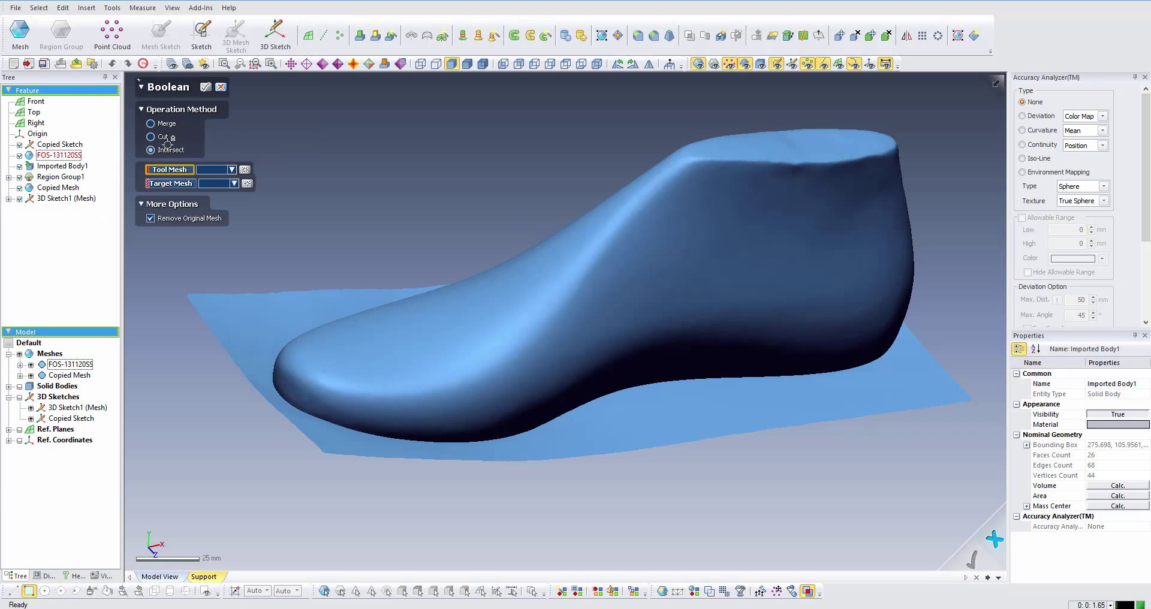
click(294, 327)
click(745, 226)
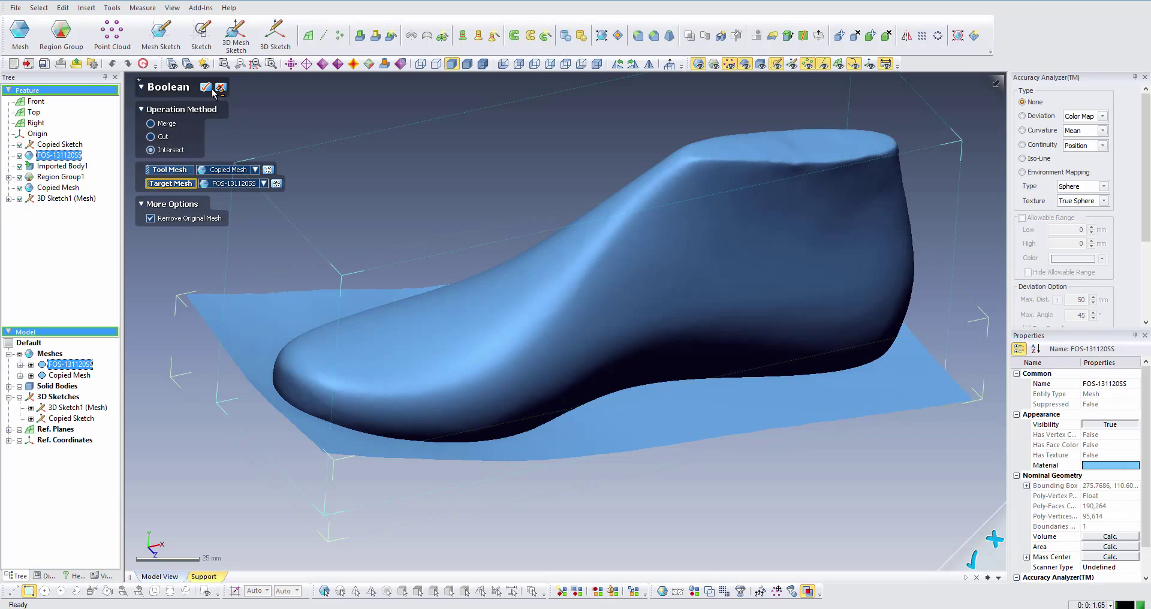
click(206, 88)
click(553, 321)
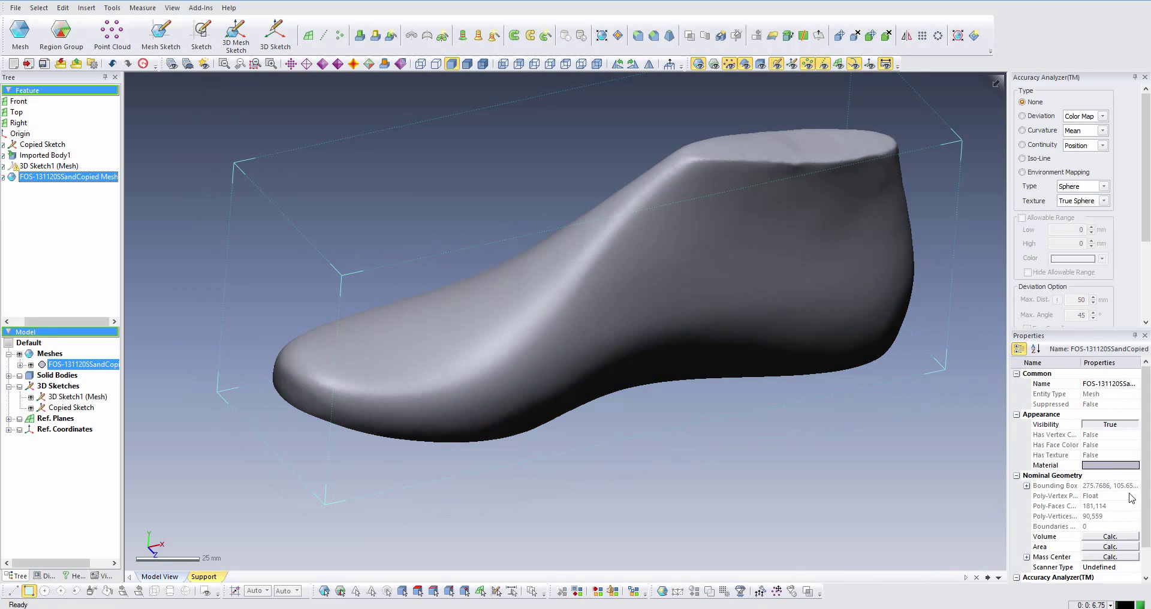
Step: Give the merged FOS-131120SSandCopied Mesh a blue material
click(1135, 466)
click(482, 229)
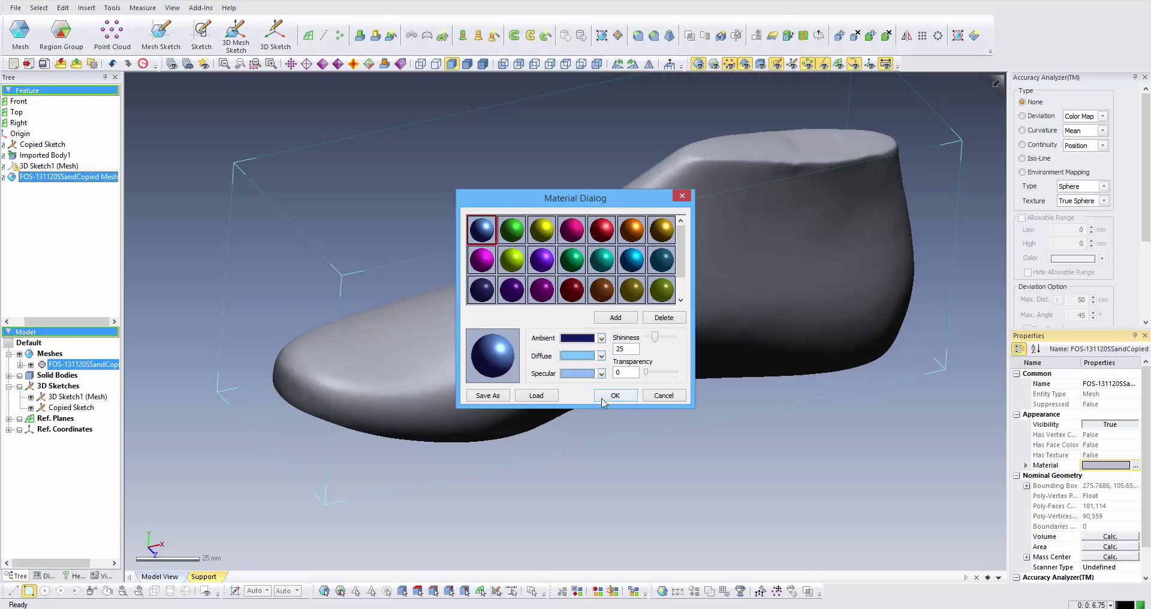
click(616, 396)
mouse_move(623, 359)
right_down()
mouse_move(690, 206)
mouse_move(578, 329)
mouse_move(549, 312)
right_up()
scroll(549, 313, up, 3)
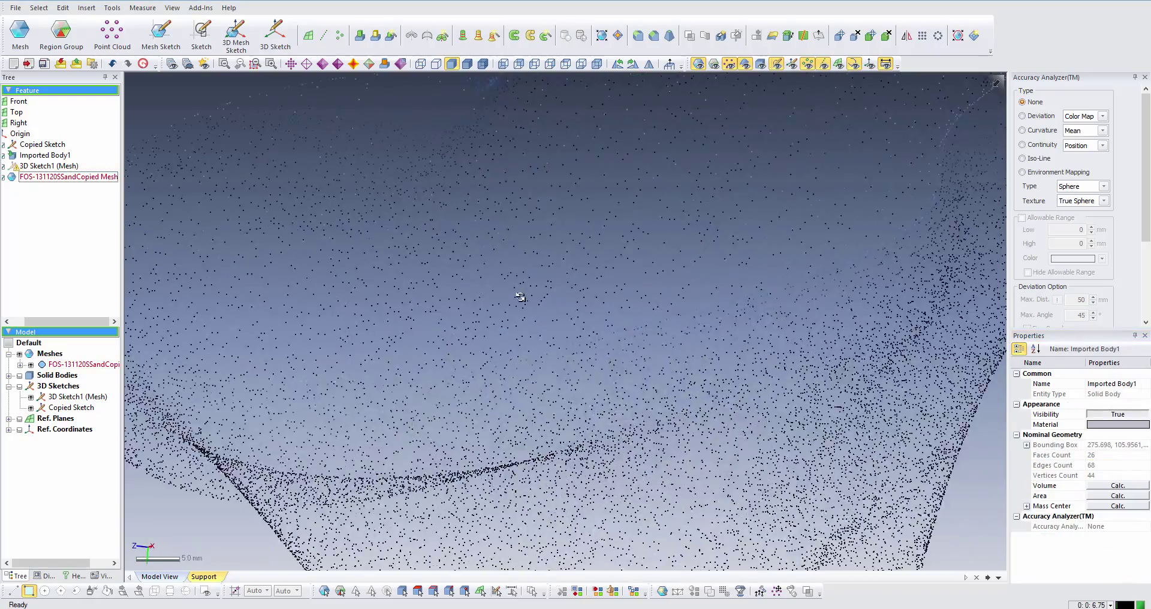
scroll(492, 323, down, 3)
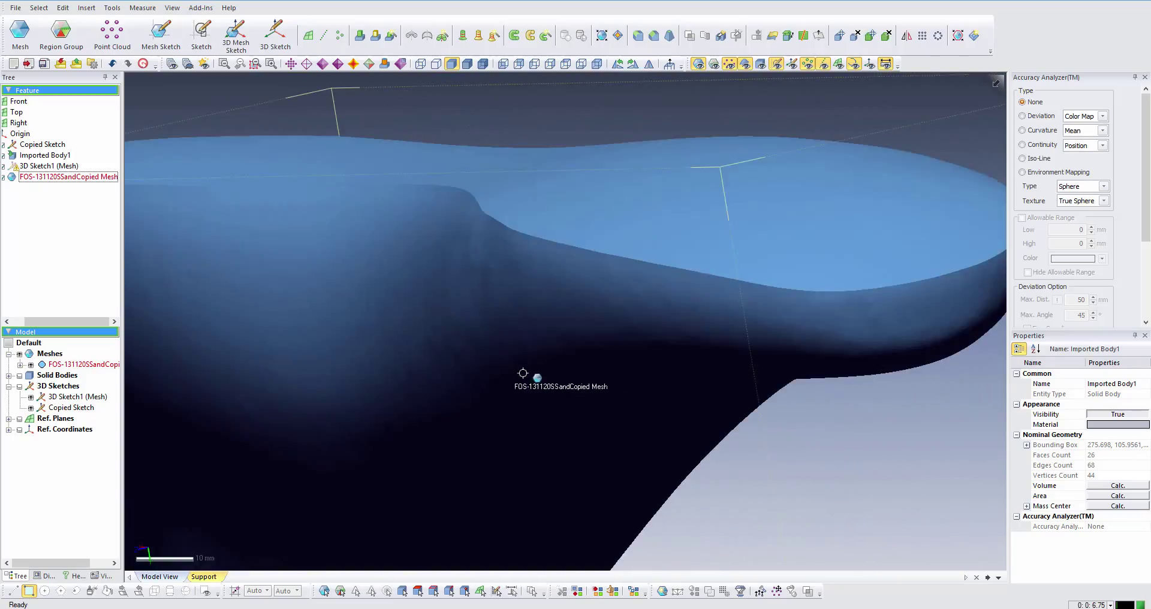
mouse_move(519, 375)
right_down()
mouse_move(515, 327)
mouse_move(412, 331)
mouse_move(685, 349)
right_up()
scroll(502, 352, up, 3)
scroll(539, 336, down, 3)
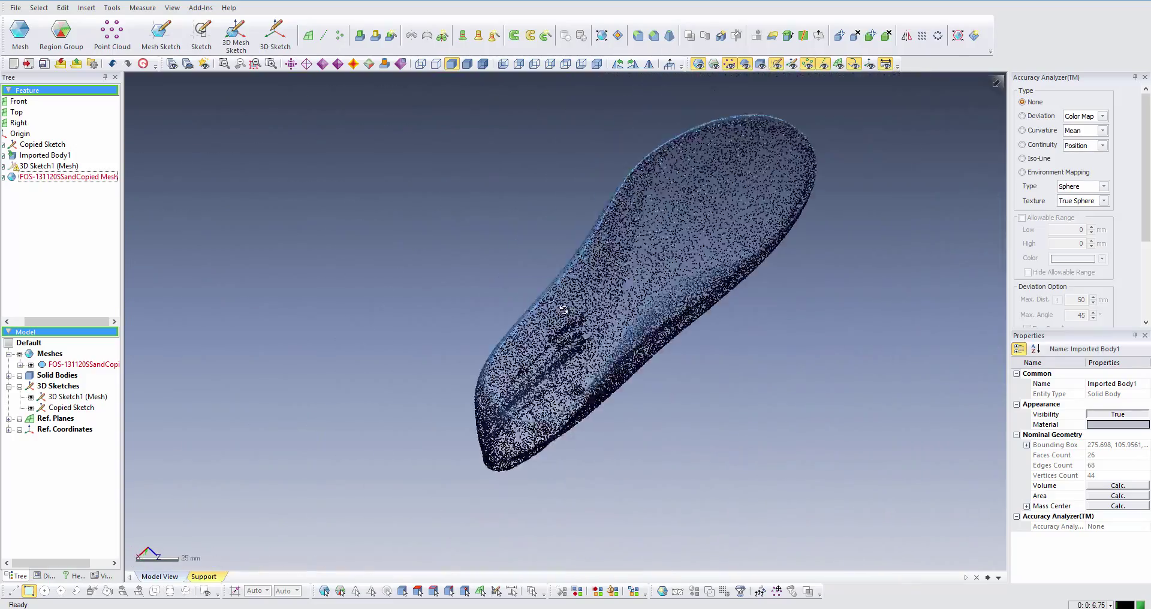
scroll(244, 325, up, 2)
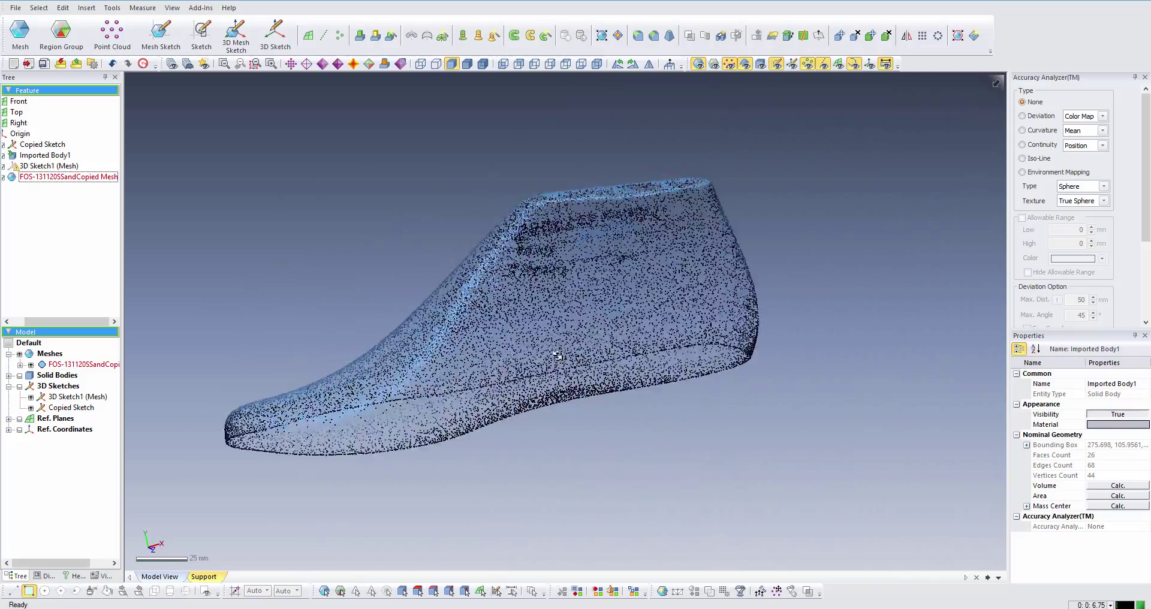